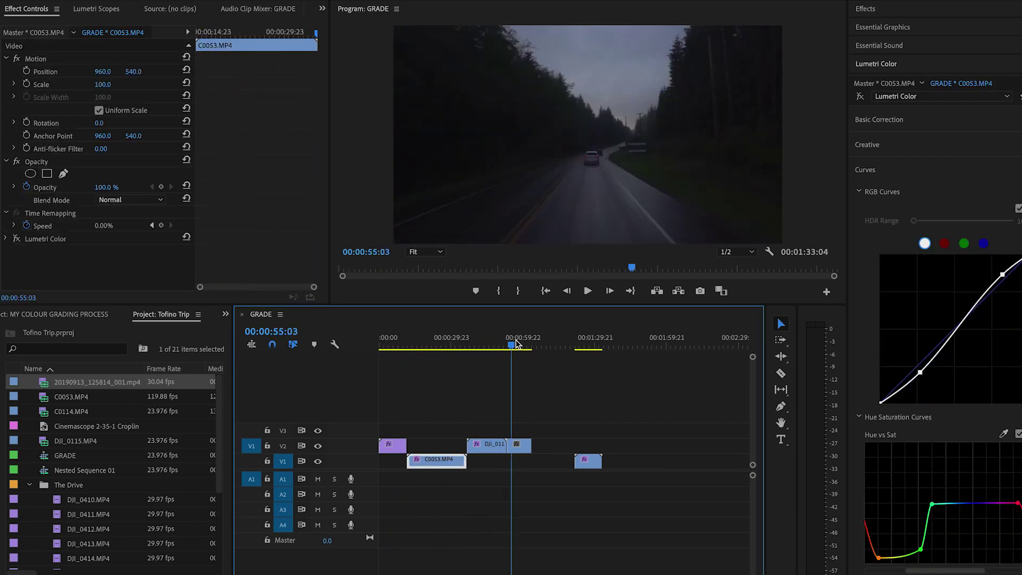
Zoom into the timeline, select DJI_0415 and scrub through the drone clip.
left_click_drag(417, 378, 390, 376)
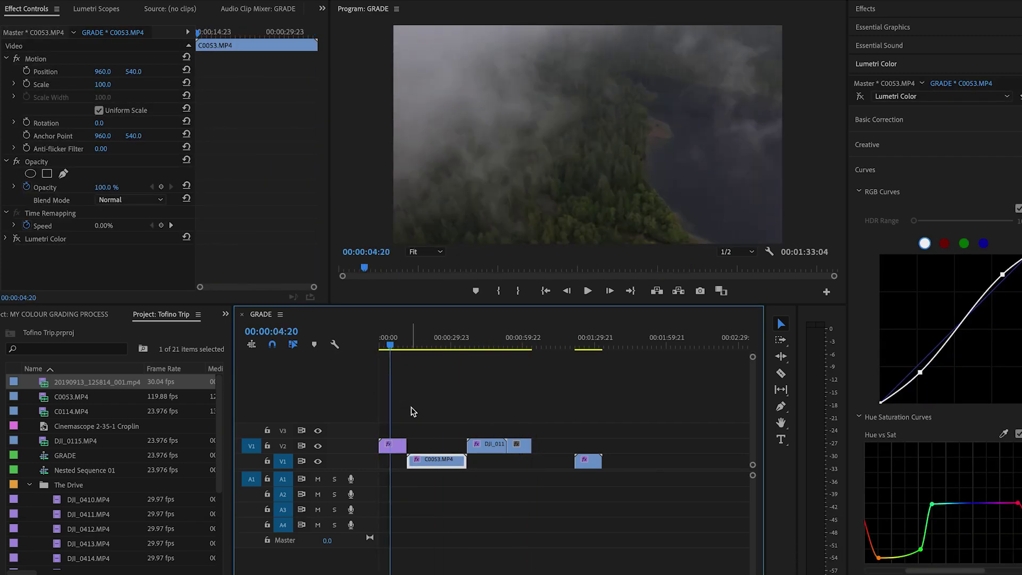
key("equal")
key("equal")
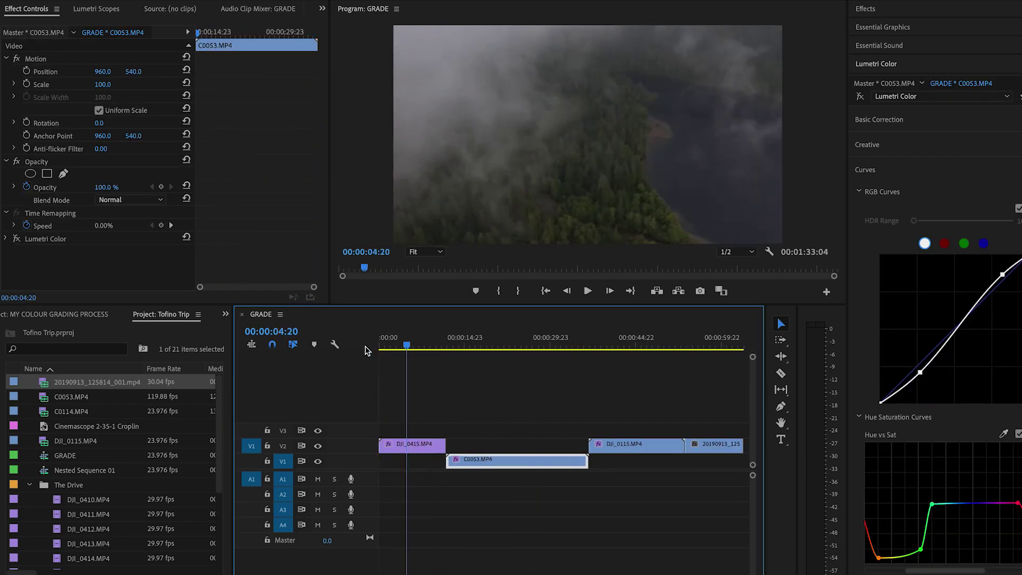
left_click(417, 446)
key("equal")
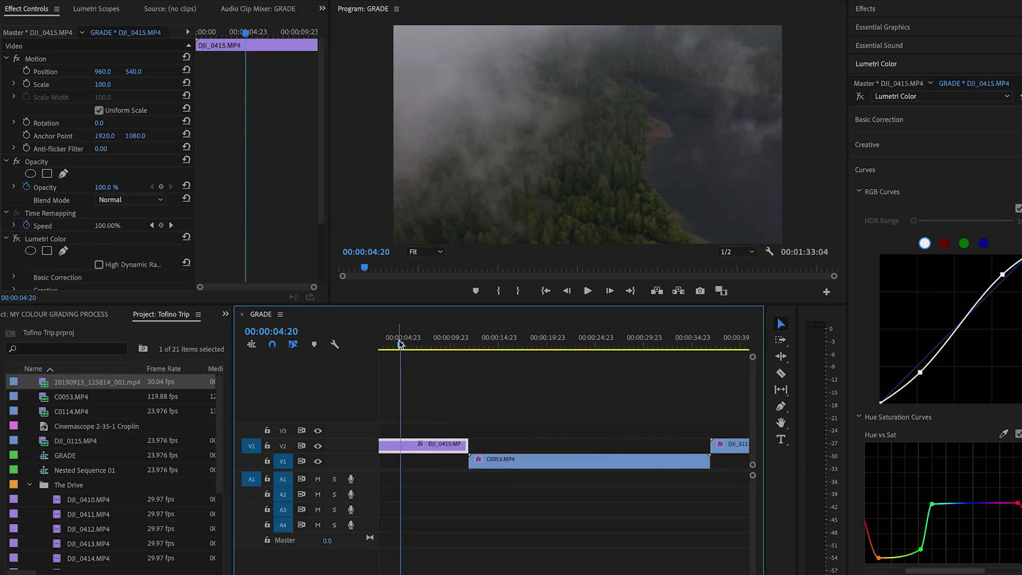
scroll(434, 445, "up", 1)
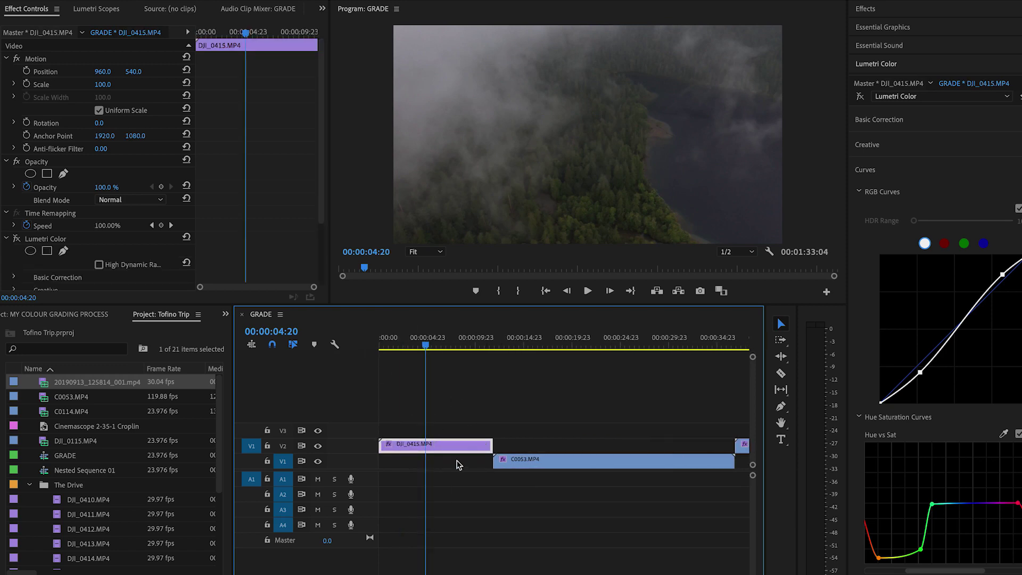
left_click_drag(410, 340, 554, 347)
Play the sequence from the road shot and from about 43 seconds in.
key("minus")
key("space")
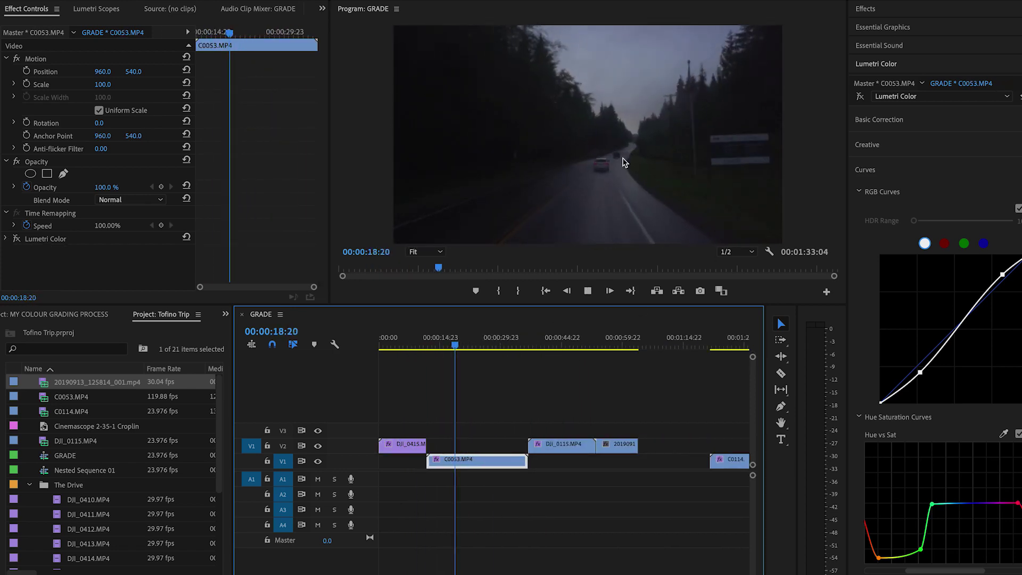
key("space")
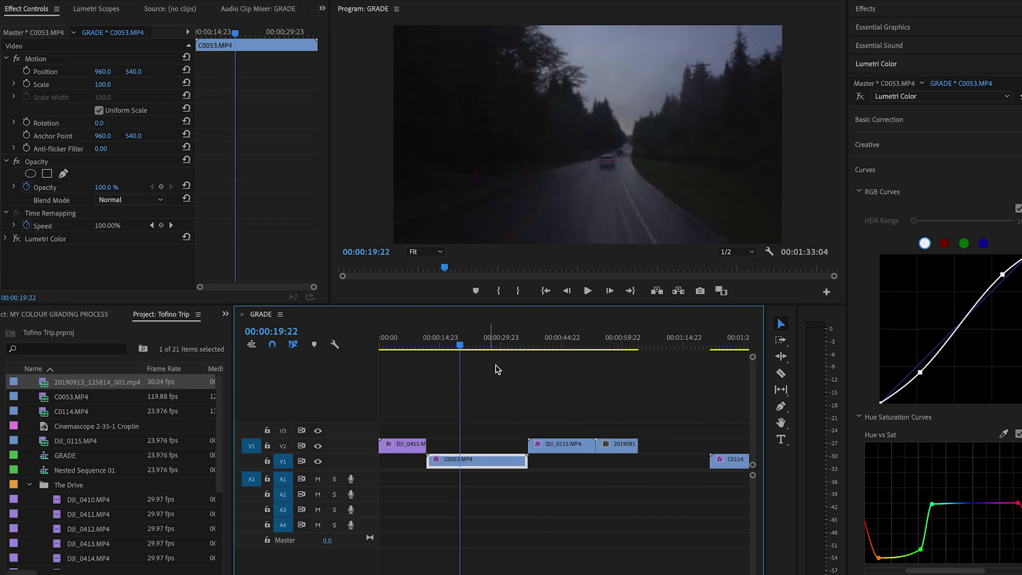
left_click(557, 343)
key("space")
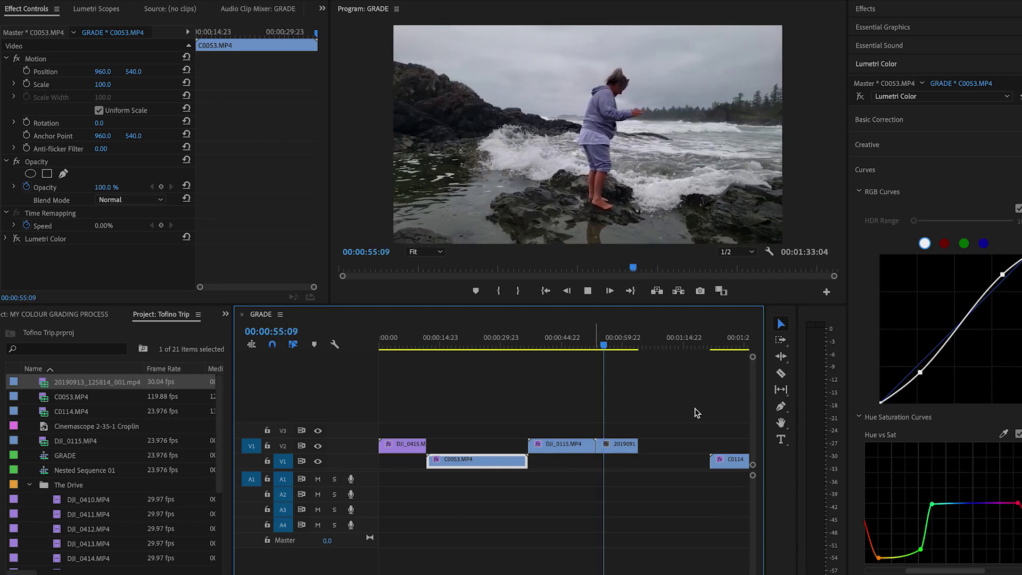
left_click(581, 344)
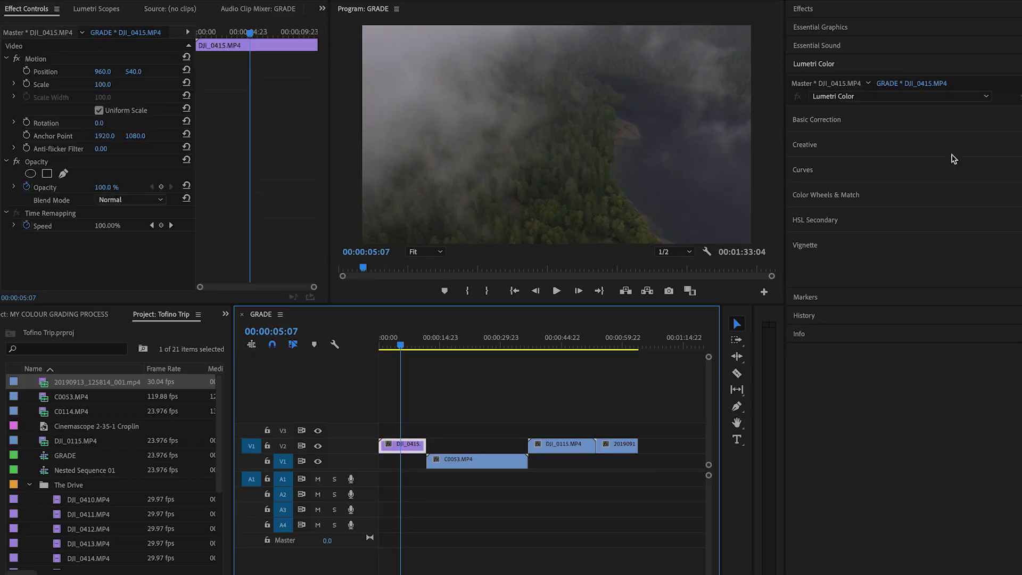
Expand Creative in Lumetri Color and scroll through the Look LUT list without choosing one.
left_click(815, 145)
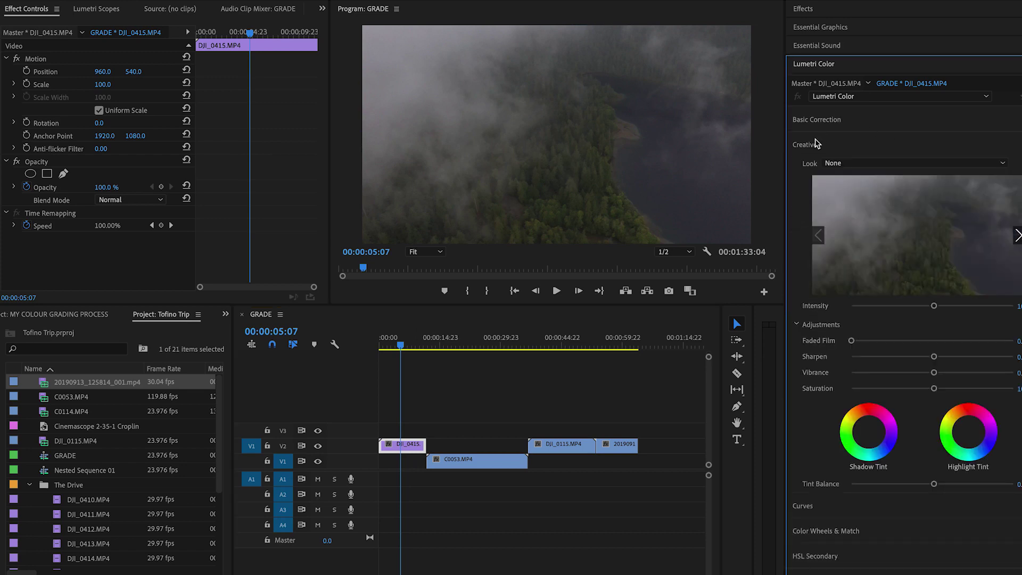
left_click(851, 163)
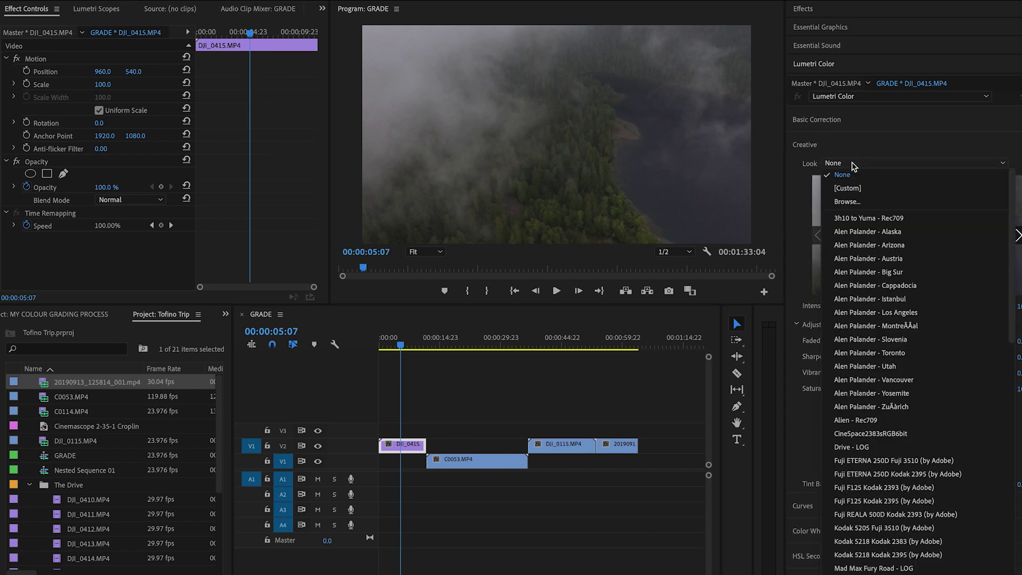
scroll(914, 280, "down", 10)
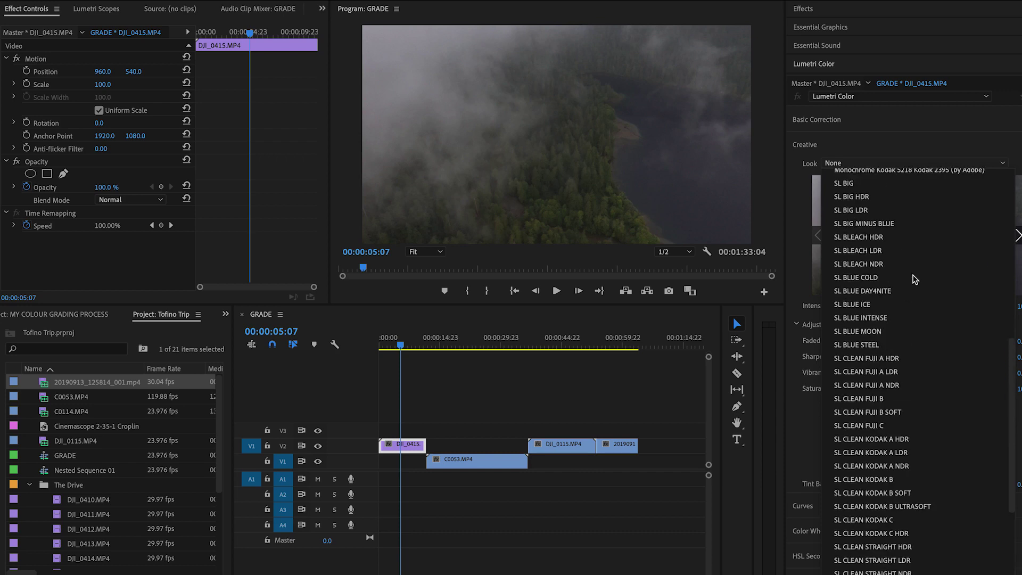
scroll(914, 279, "up", 10)
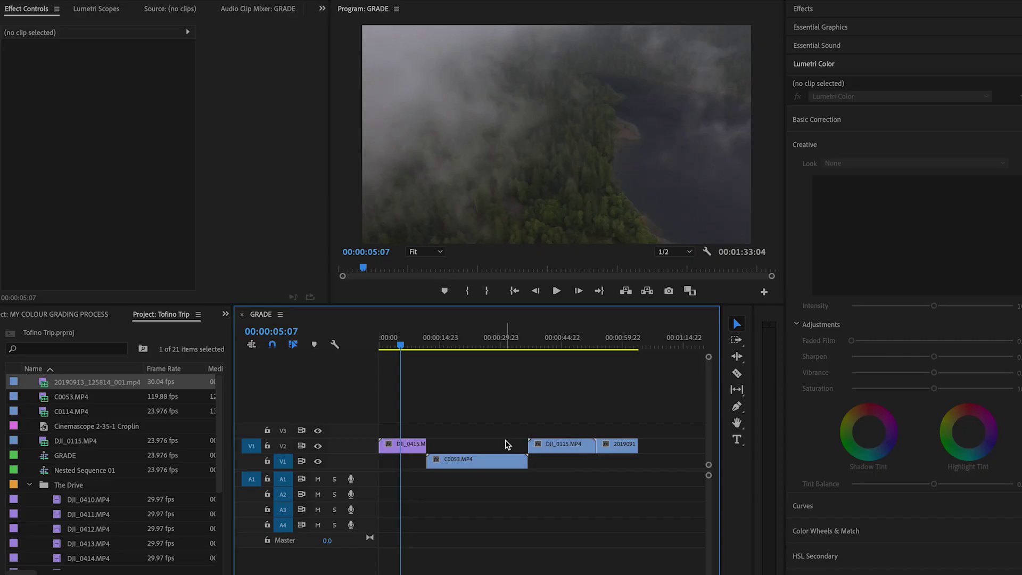
Apply the Drive - LOG creative look to DJI_0415 and lower its Intensity.
left_click(402, 450)
left_click(876, 163)
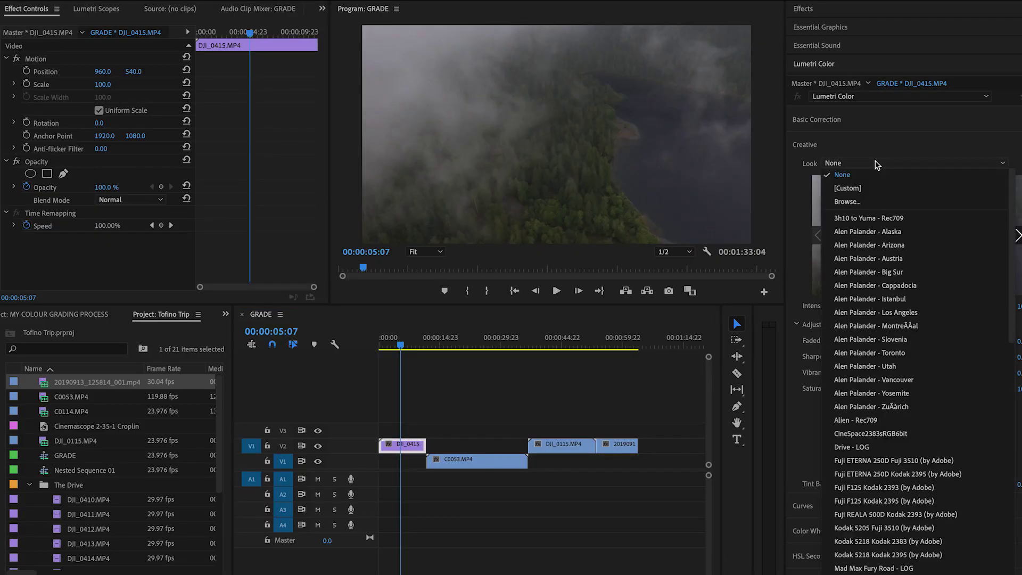
key("d")
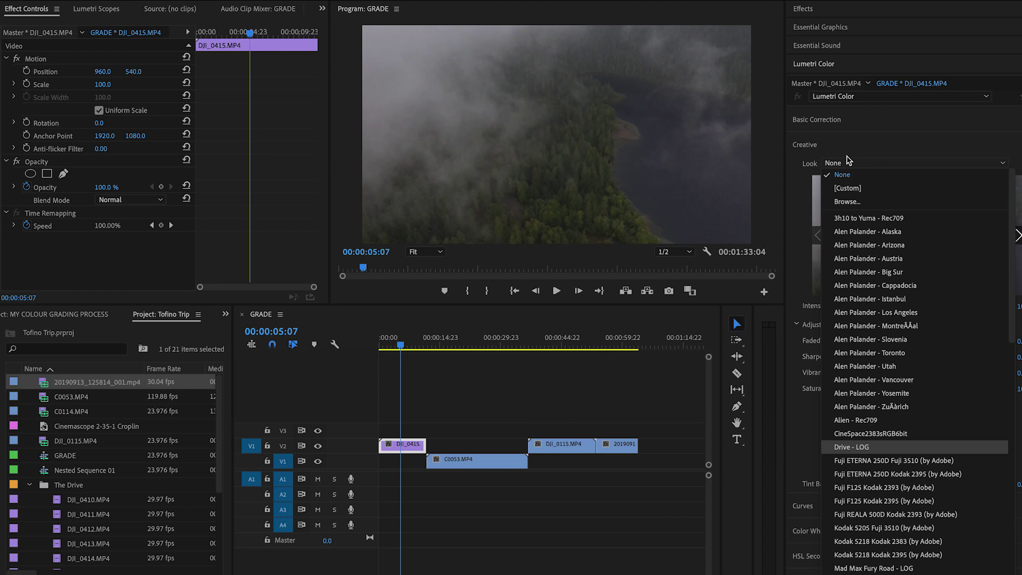
key("Return")
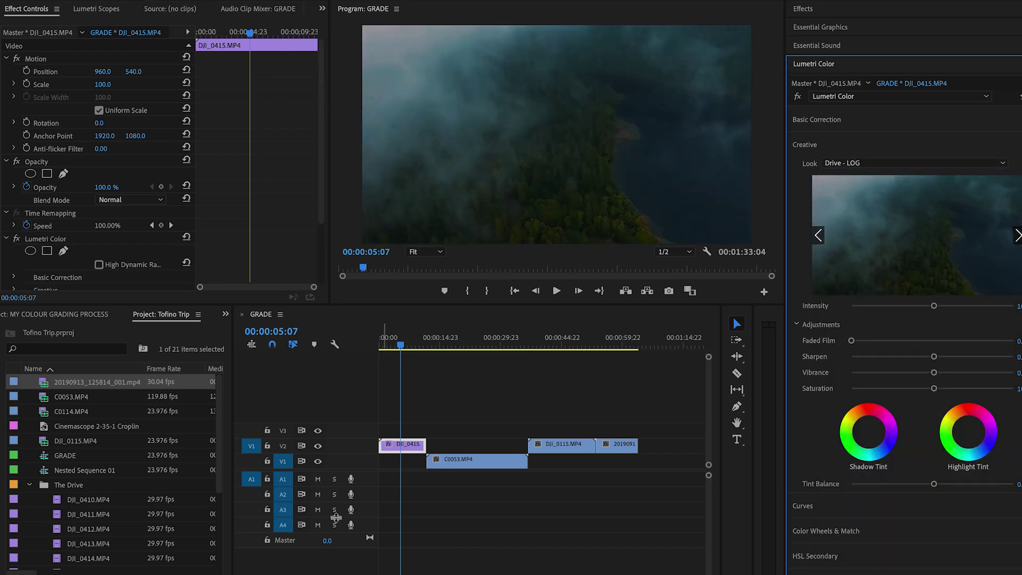
left_click(376, 466)
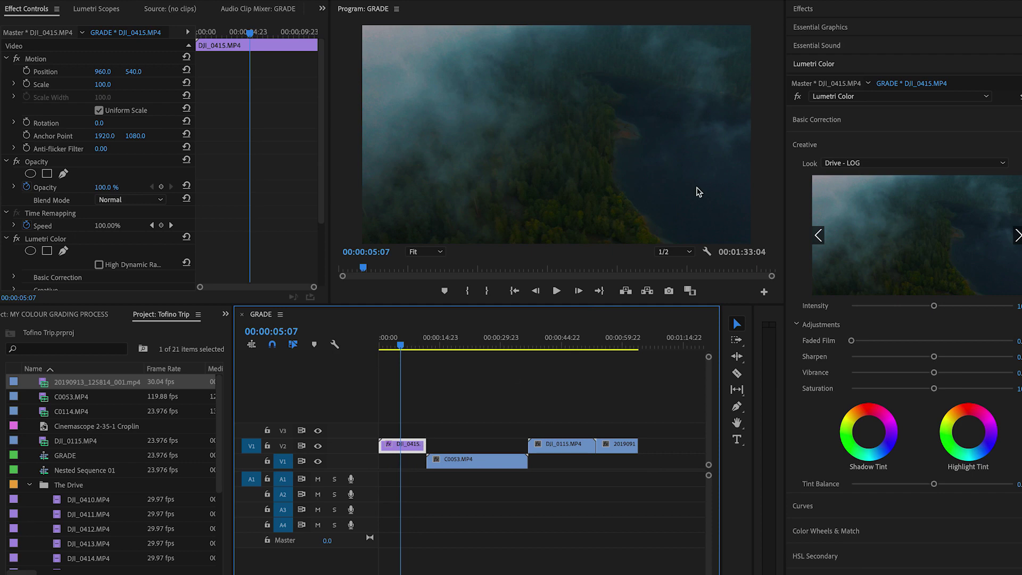
left_click(915, 167)
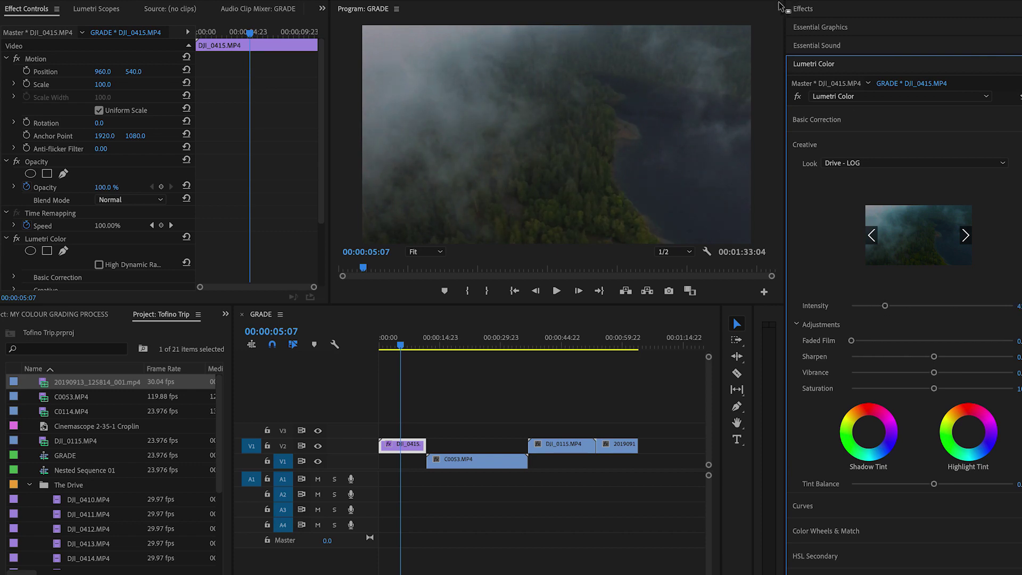
In Basic Correction, raise Exposure and cool the Temperature of DJI_0415.
left_click(833, 119)
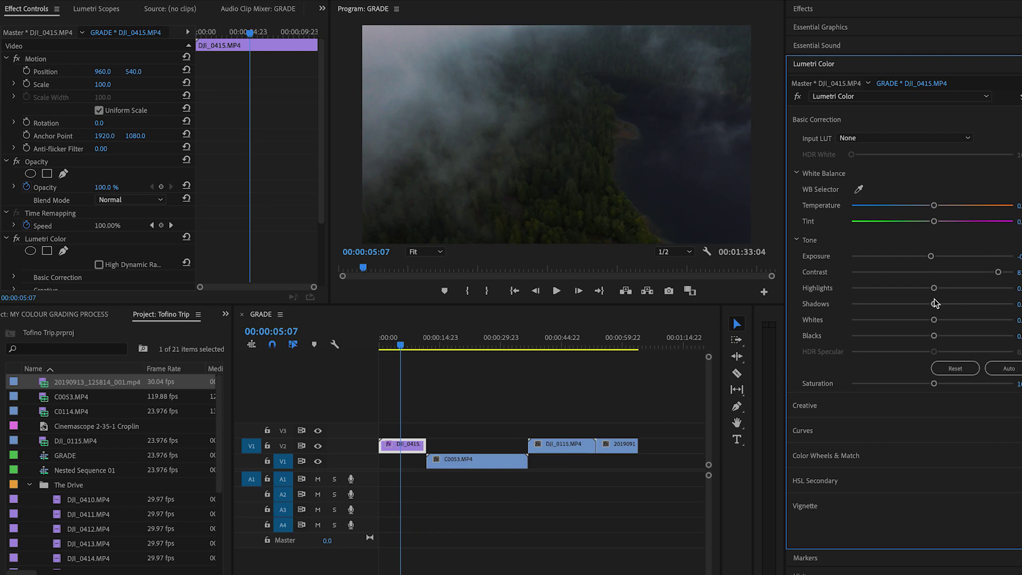
left_click_drag(933, 259, 938, 258)
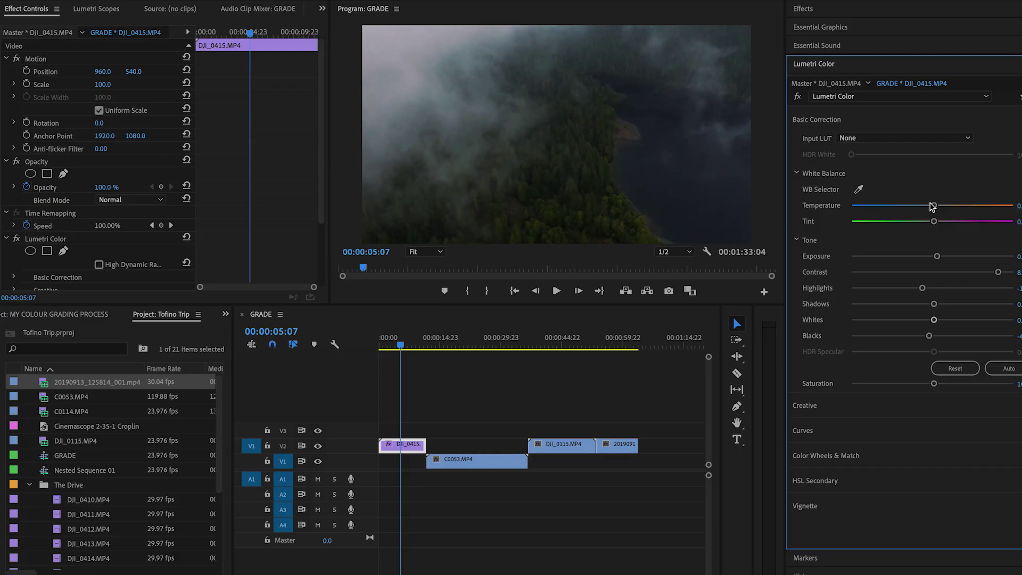
left_click_drag(931, 206, 911, 211)
Toggle Lumetri Color off and on twice to compare DJI_0415 graded and ungraded.
left_click(16, 238)
left_click(16, 238)
left_click(16, 238)
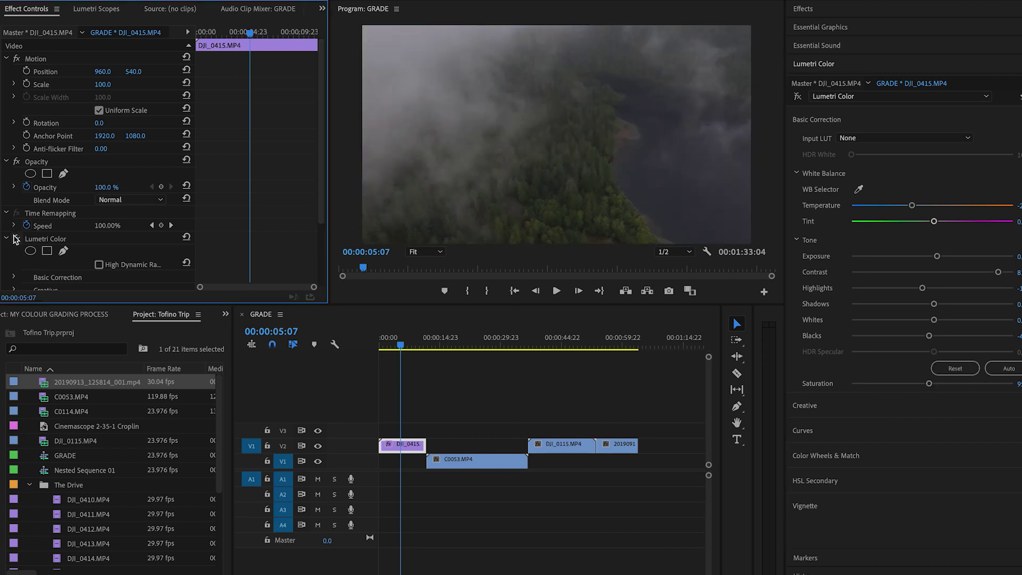
left_click(16, 238)
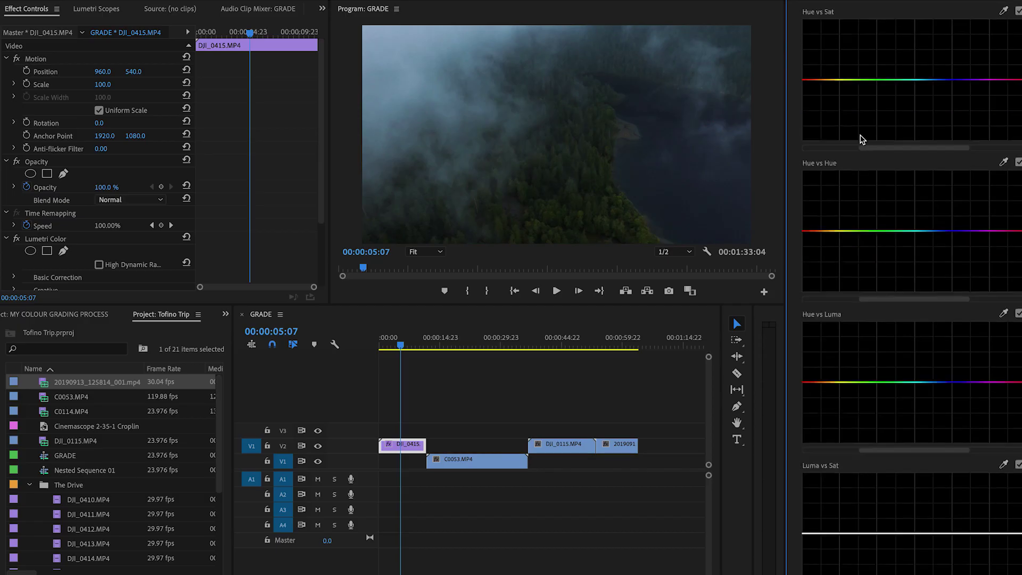
Sample the water colour into Hue vs Sat and boost saturation of those cyan-blues.
scroll(857, 142, "down", 2)
scroll(916, 200, "up", 2)
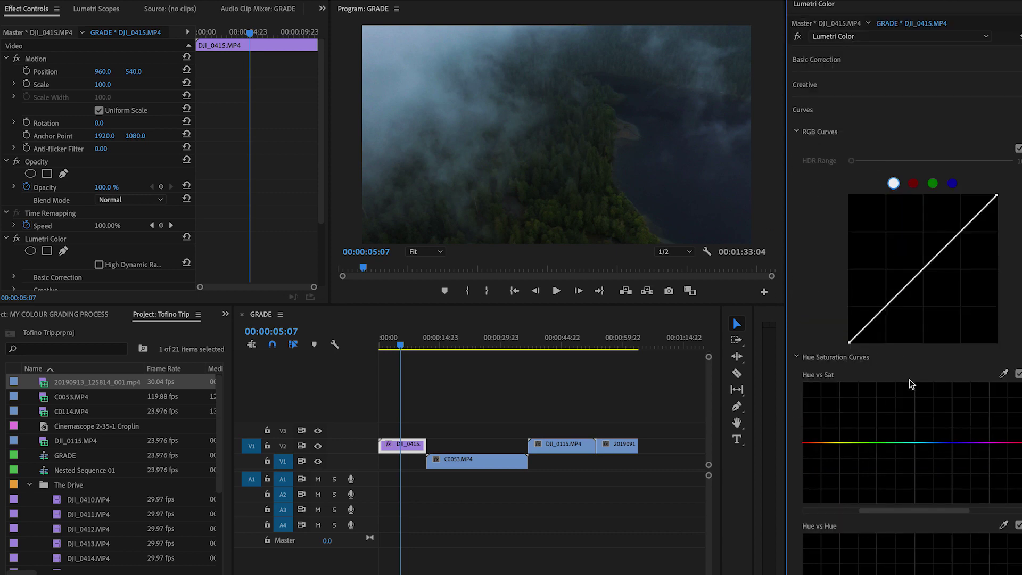
scroll(912, 384, "down", 2)
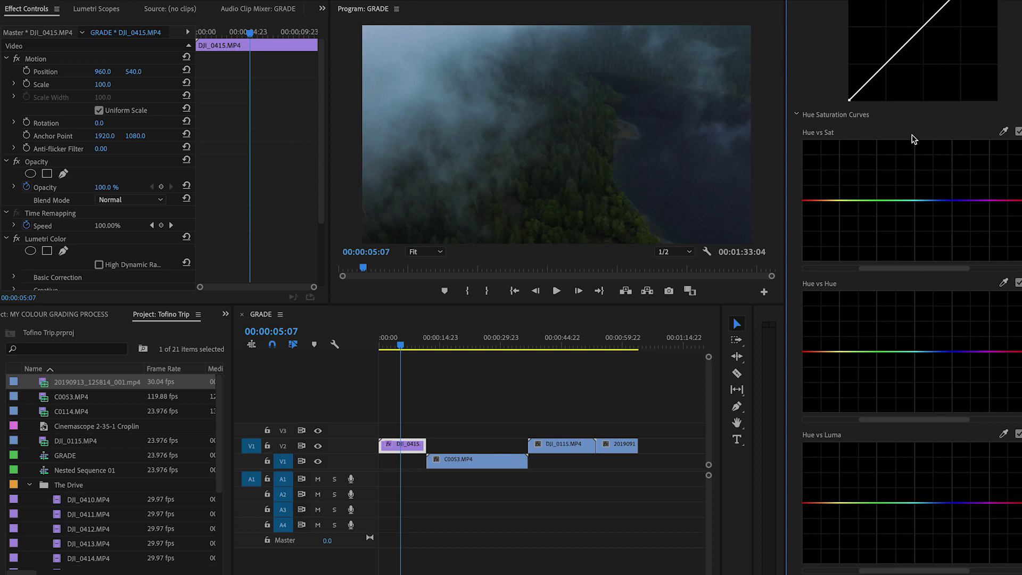
left_click(643, 158)
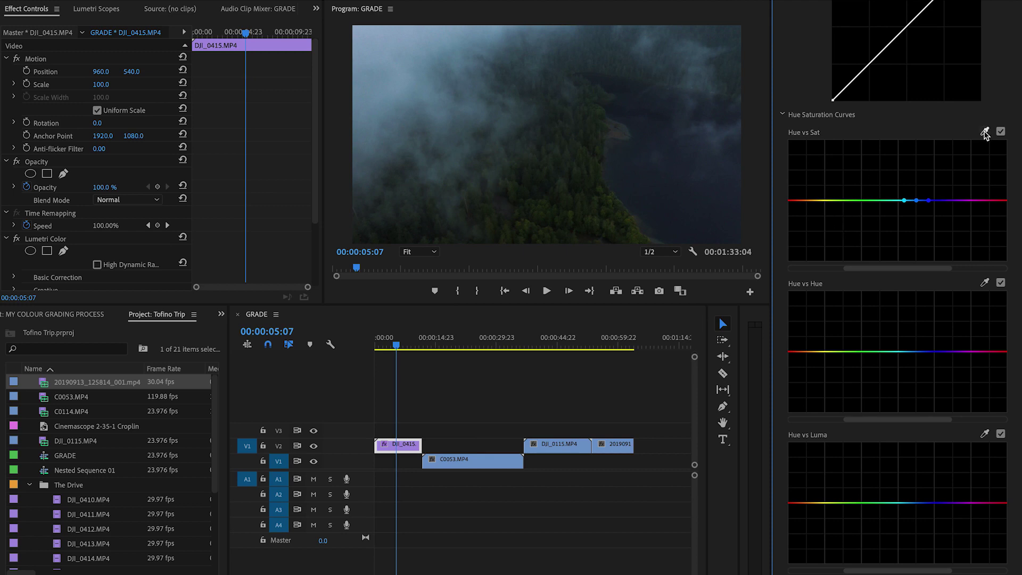
left_click(984, 132)
left_click(640, 179)
left_click_drag(915, 201, 924, 179)
left_click(16, 238)
left_click(17, 239)
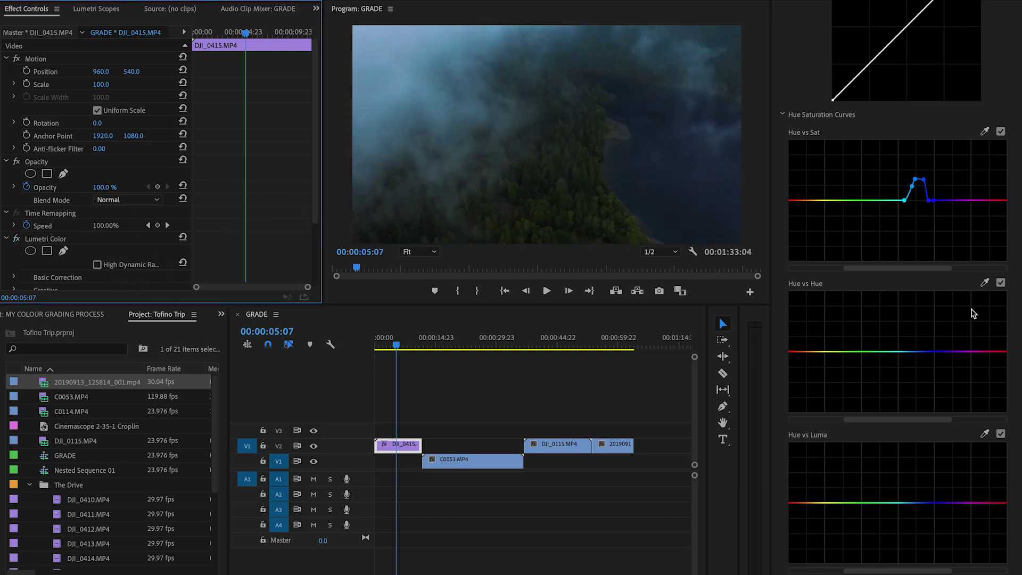
Sample a drone-image colour for Hue vs Hue, nudge its hue slightly, and save.
left_click(985, 282)
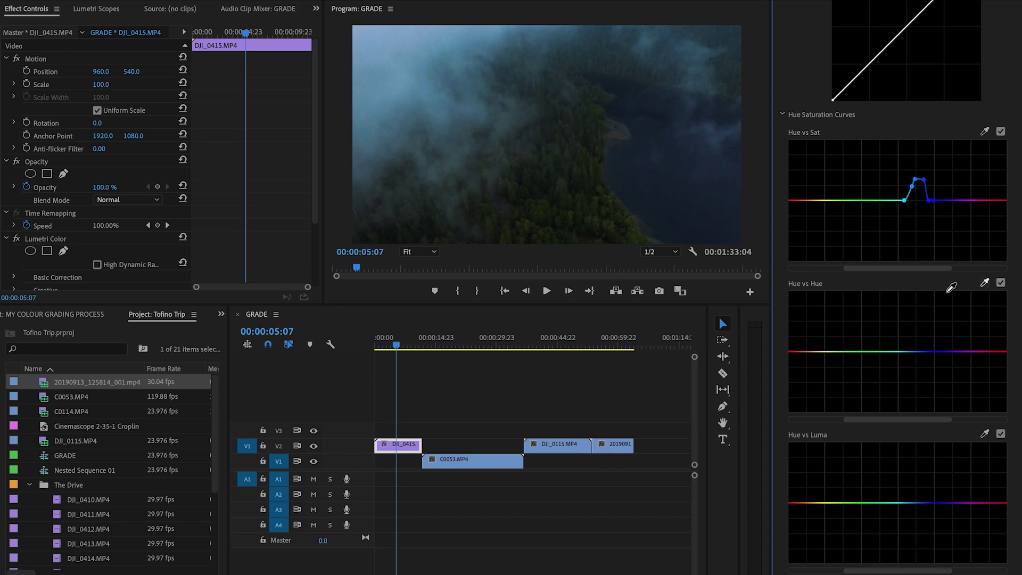
left_click(662, 189)
mouse_move(923, 352)
left_mouse_down()
mouse_move(926, 319)
mouse_move(927, 376)
mouse_move(925, 343)
left_mouse_up()
key("ctrl+s")
scroll(946, 506, "down", 5)
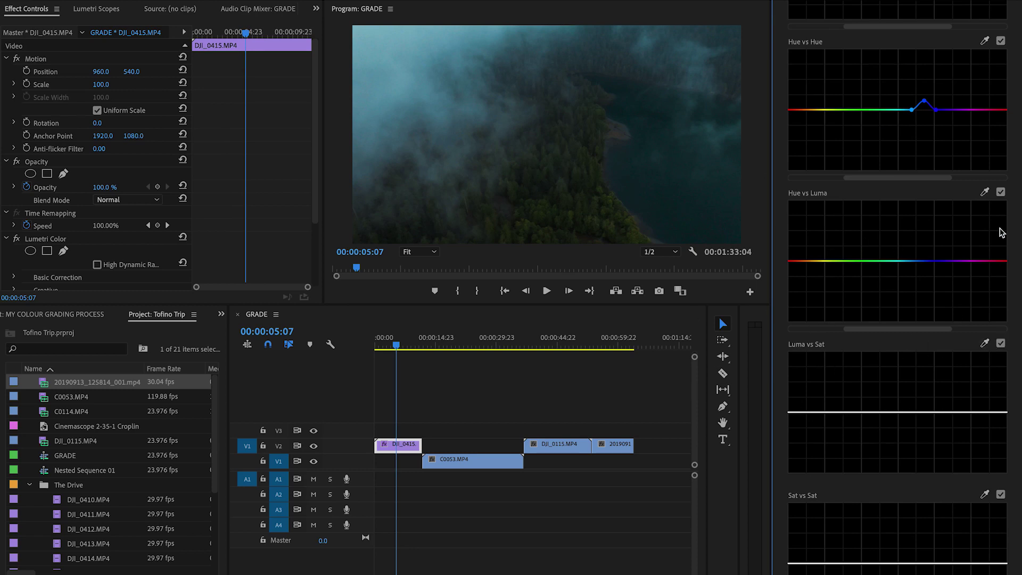
left_click(985, 192)
left_click(644, 192)
mouse_move(919, 261)
left_mouse_down()
mouse_move(919, 238)
mouse_move(916, 275)
mouse_move(927, 250)
left_mouse_up()
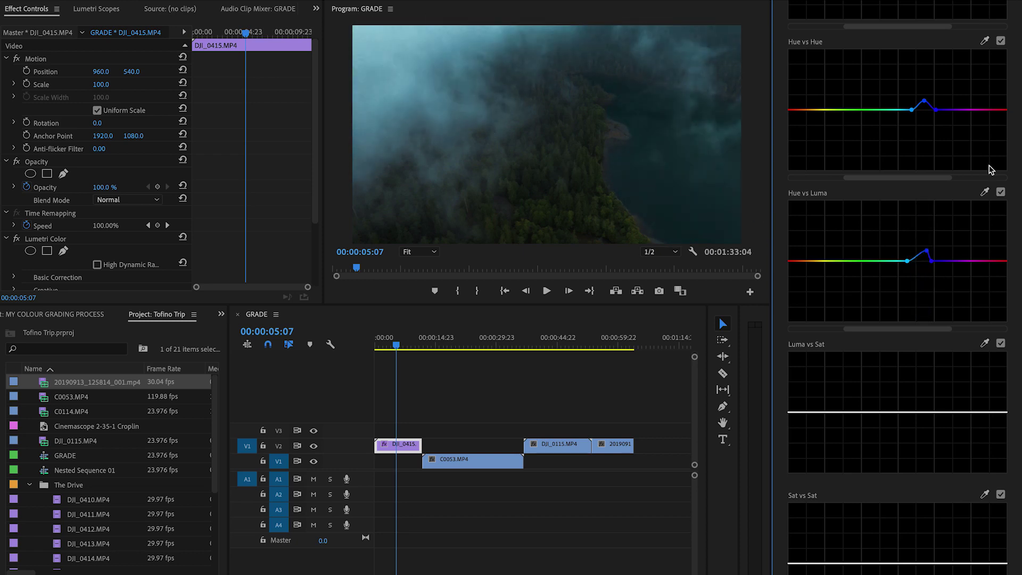
double_click(926, 250)
scroll(910, 273, "up", 10)
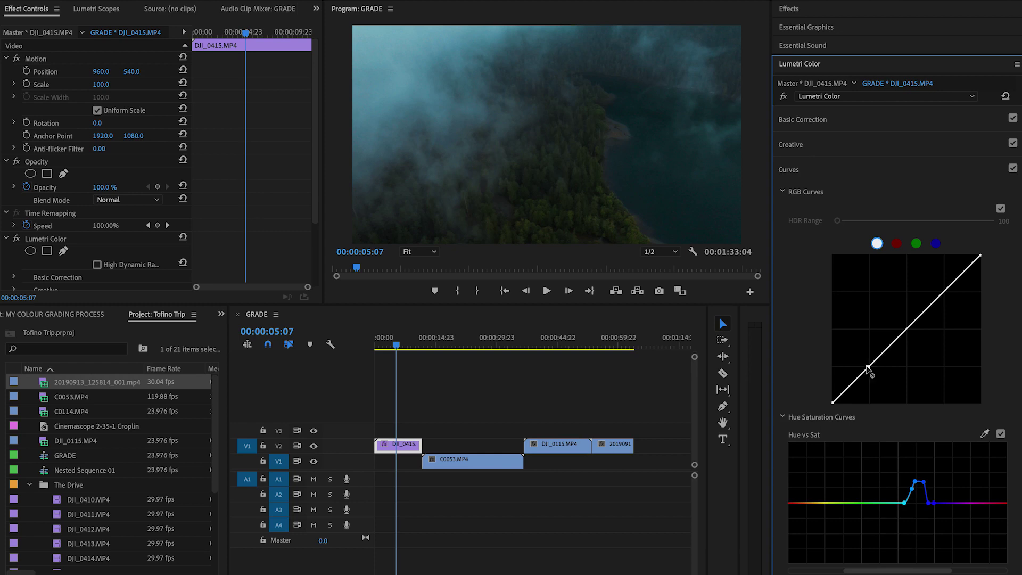
Shape an S-curve on the master RGB curve, darkening shadows and lifting highlights.
left_click_drag(870, 365, 871, 373)
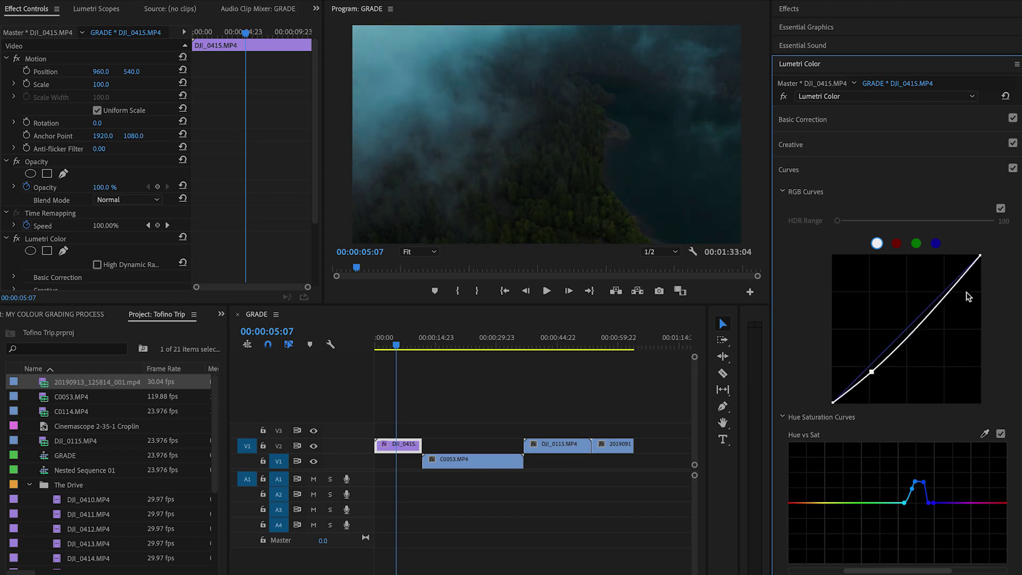
left_click_drag(957, 280, 955, 276)
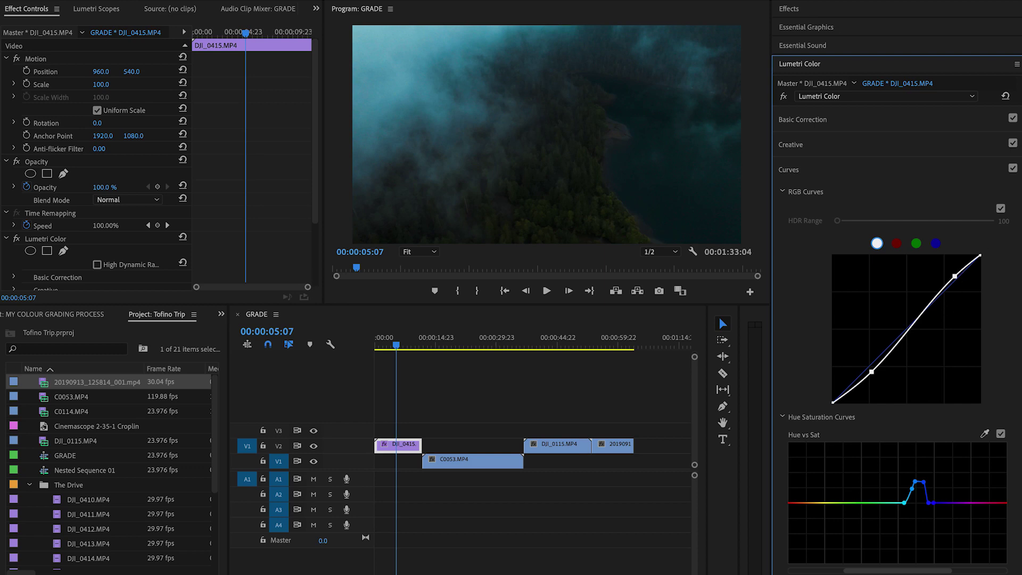
left_click_drag(872, 373, 867, 373)
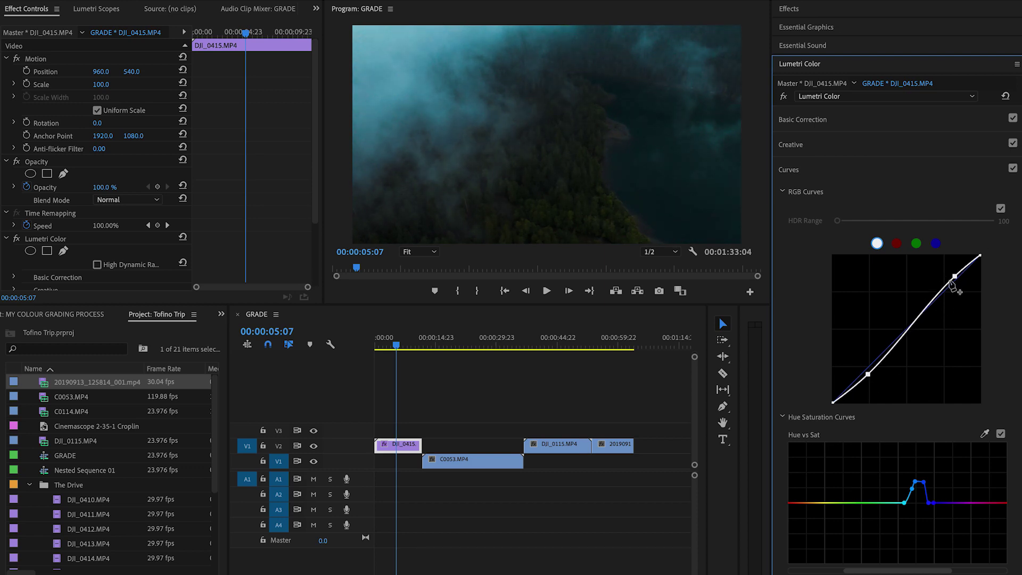
left_click_drag(956, 280, 951, 274)
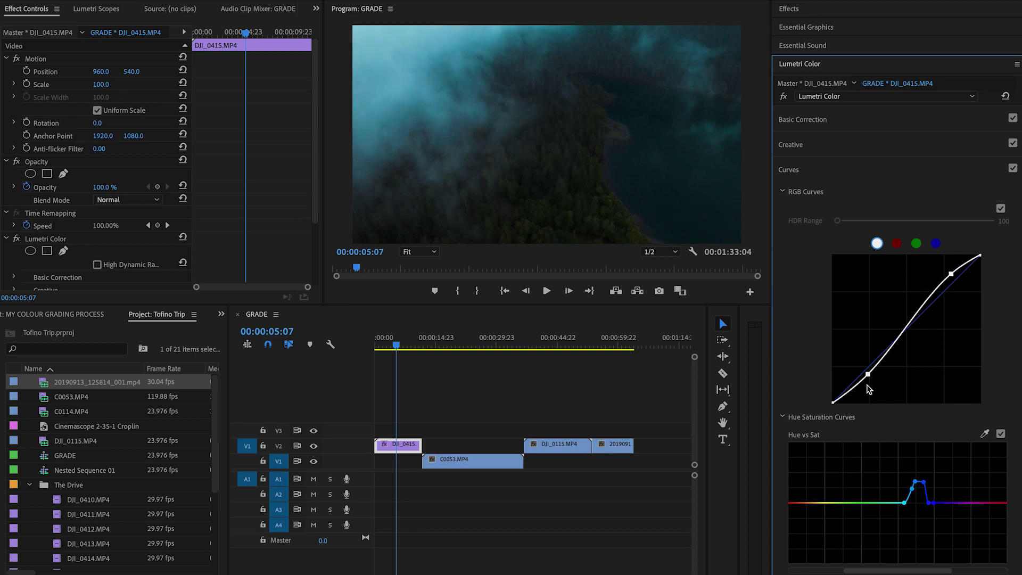
left_click_drag(867, 377, 865, 376)
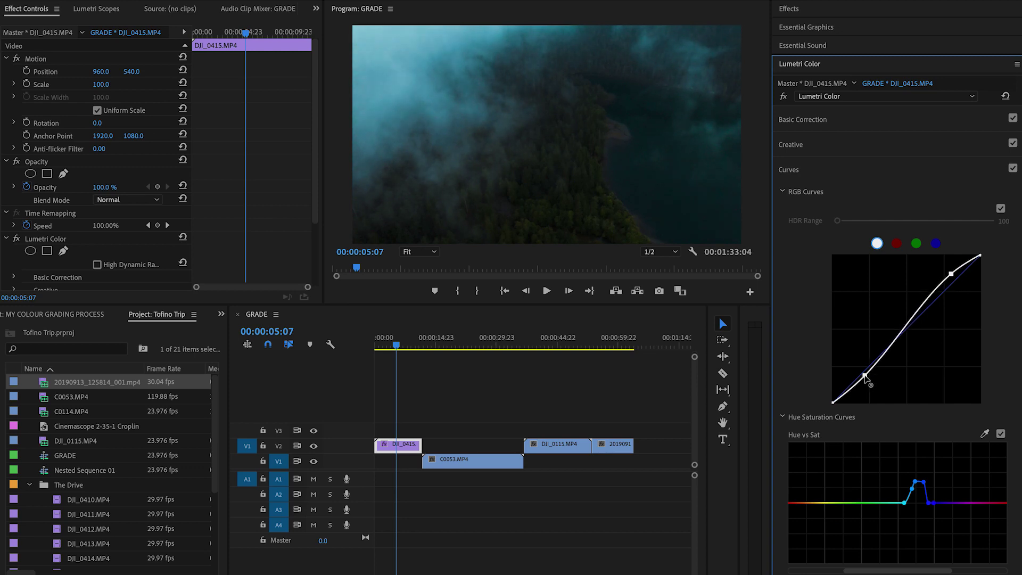
Expand the Vignette section with Amount -0.2, then switch Lumetri Color off to compare.
scroll(807, 367, "down", 10)
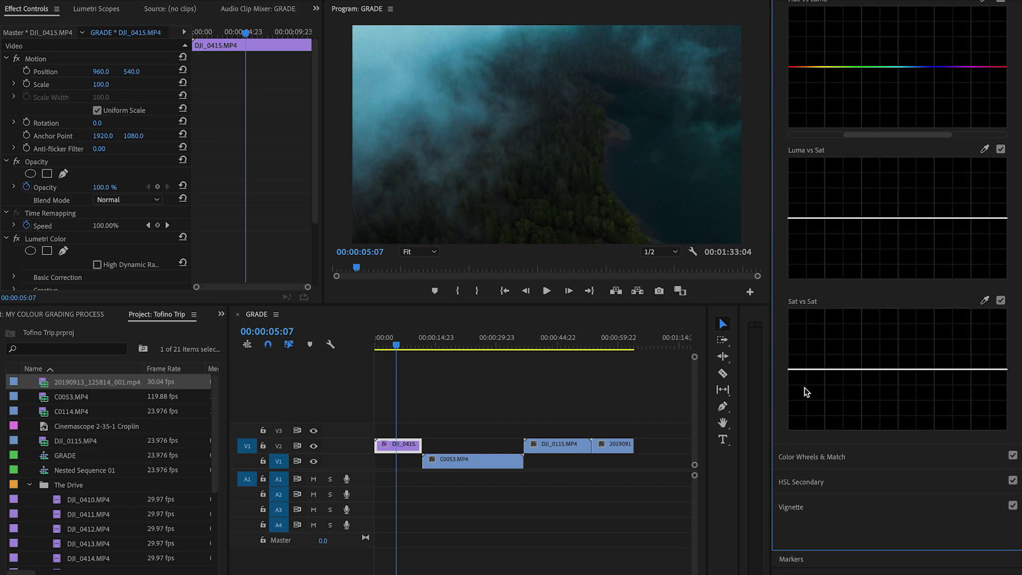
left_click(793, 507)
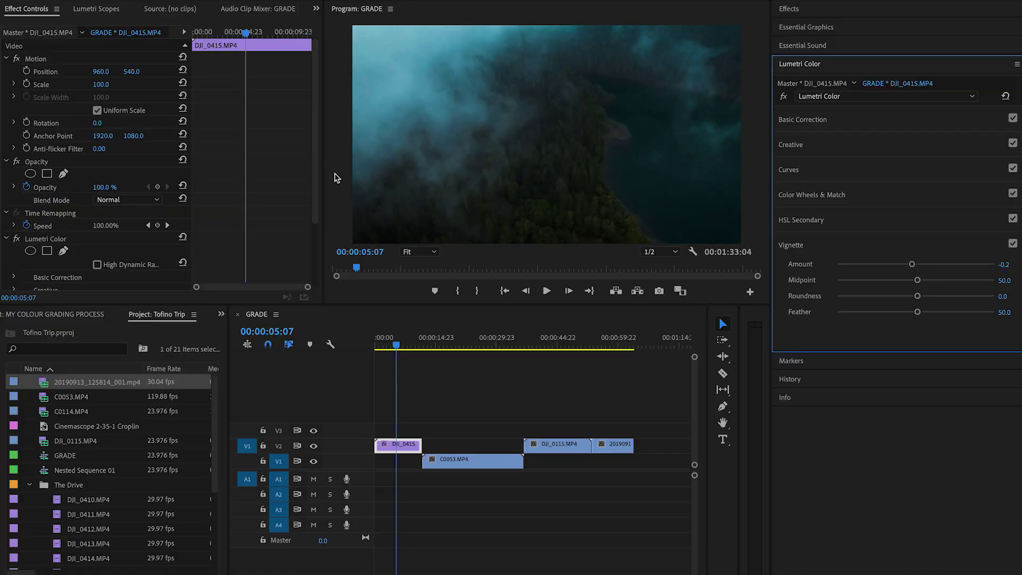
left_click(16, 239)
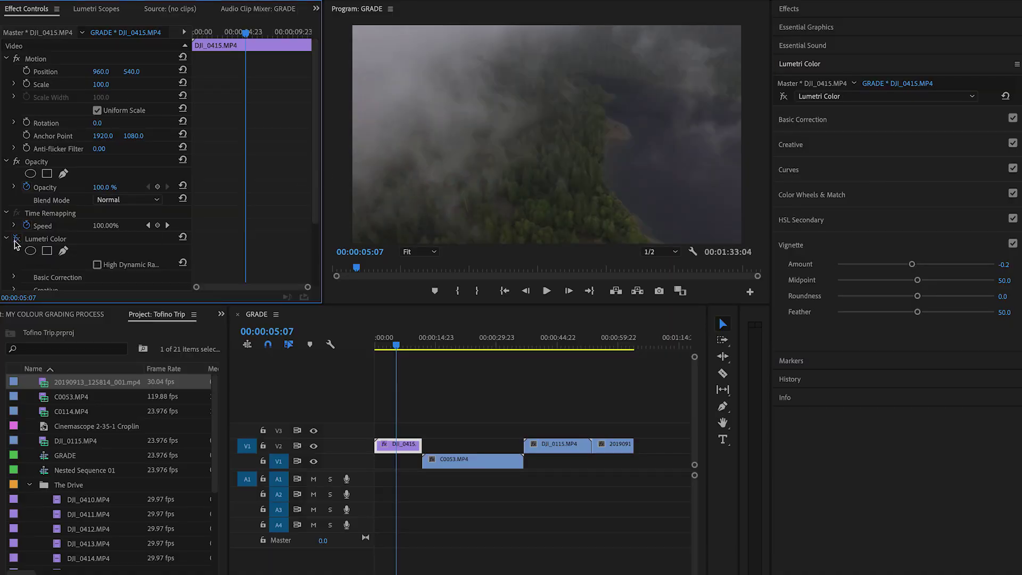
left_click(16, 238)
left_click(16, 238)
left_click(17, 238)
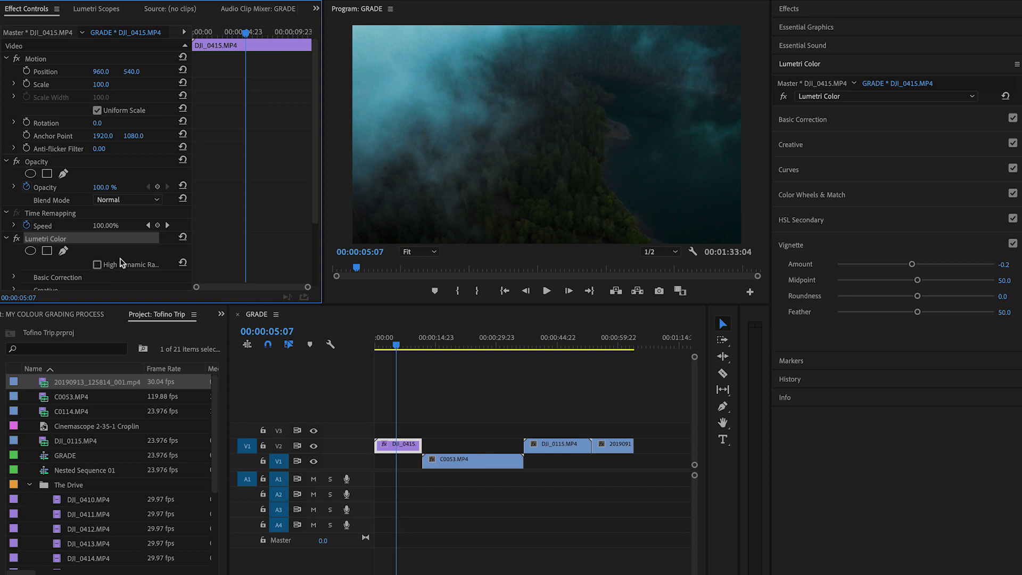
left_click(441, 372)
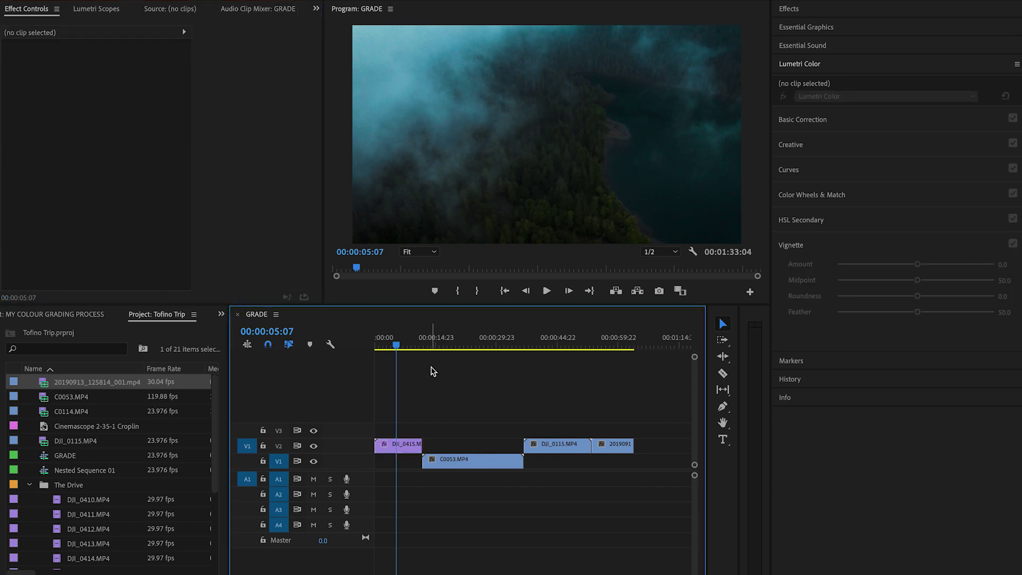
Paste the DJI_0415 teal Lumetri grade onto the C0053 road clip and scrub through it.
left_click(454, 343)
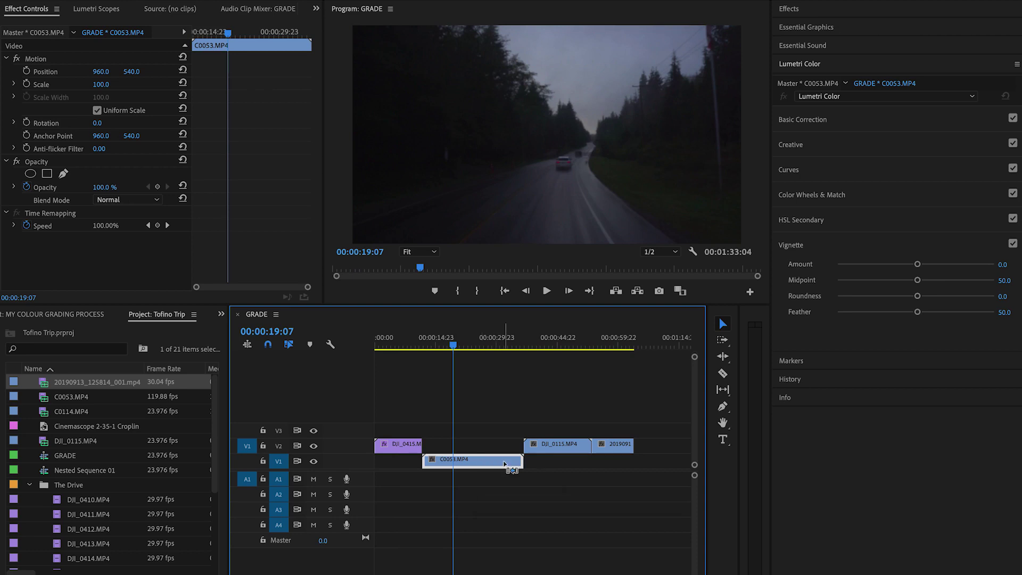
key("ctrl+v")
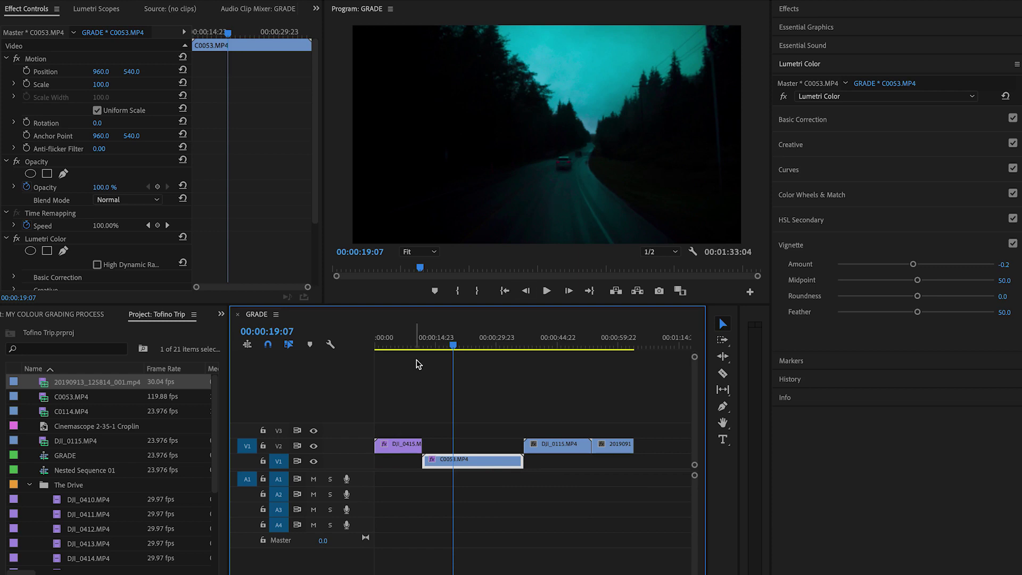
mouse_move(420, 349)
left_mouse_down()
mouse_move(403, 349)
mouse_move(438, 354)
left_mouse_up()
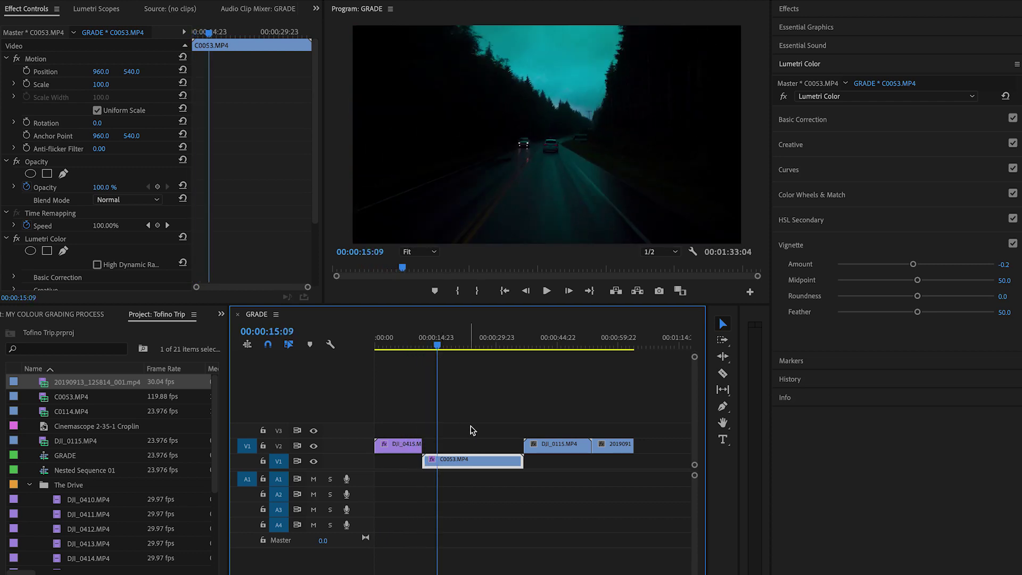
Lower C0053's Drive - LOG look intensity to 25.7, then return to Basic Correction.
left_click(803, 120)
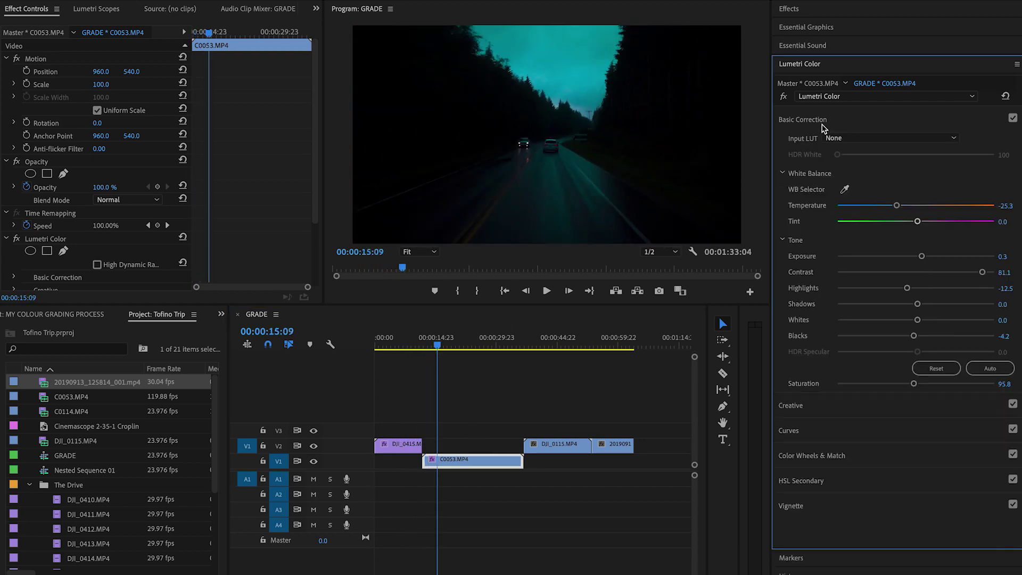
left_click(793, 405)
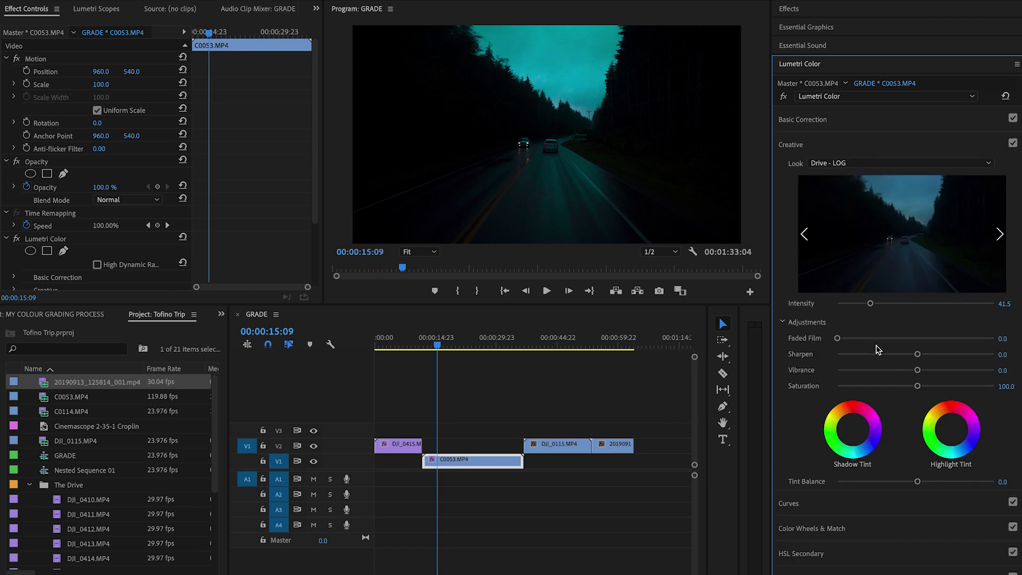
mouse_move(862, 305)
left_mouse_down()
mouse_move(885, 304)
mouse_move(851, 304)
mouse_move(858, 309)
left_mouse_up()
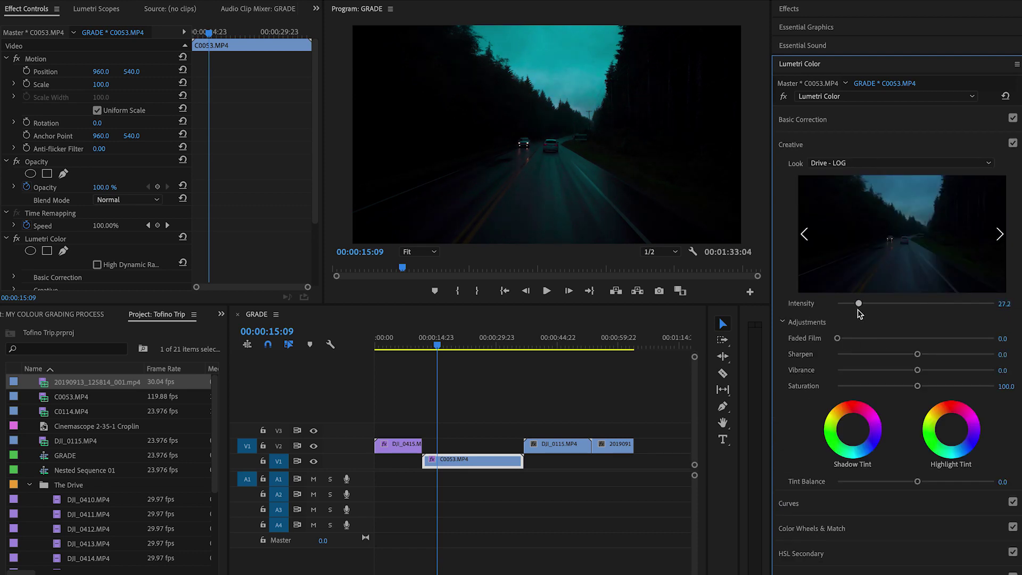
left_click_drag(856, 310, 855, 311)
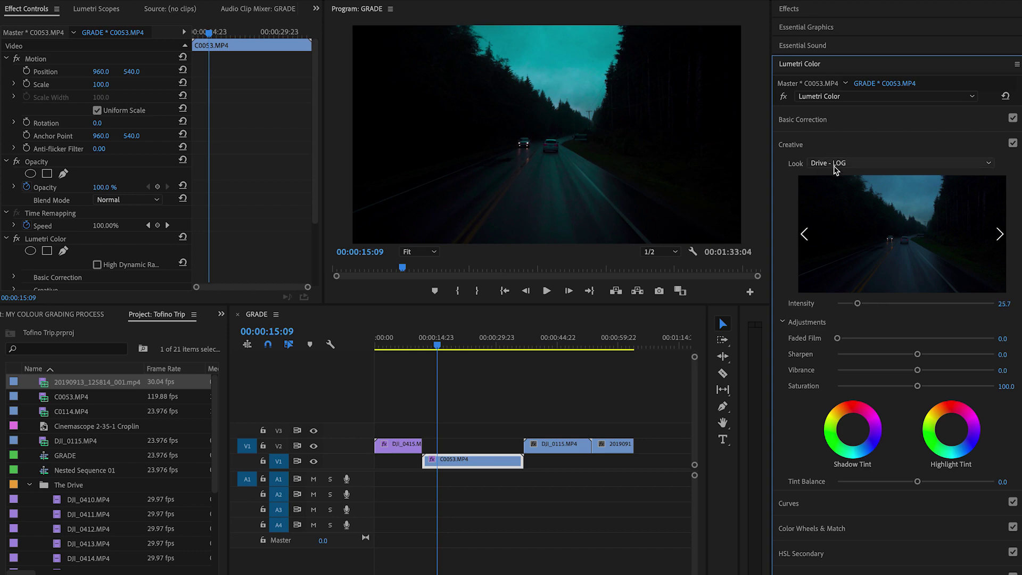
left_click(826, 119)
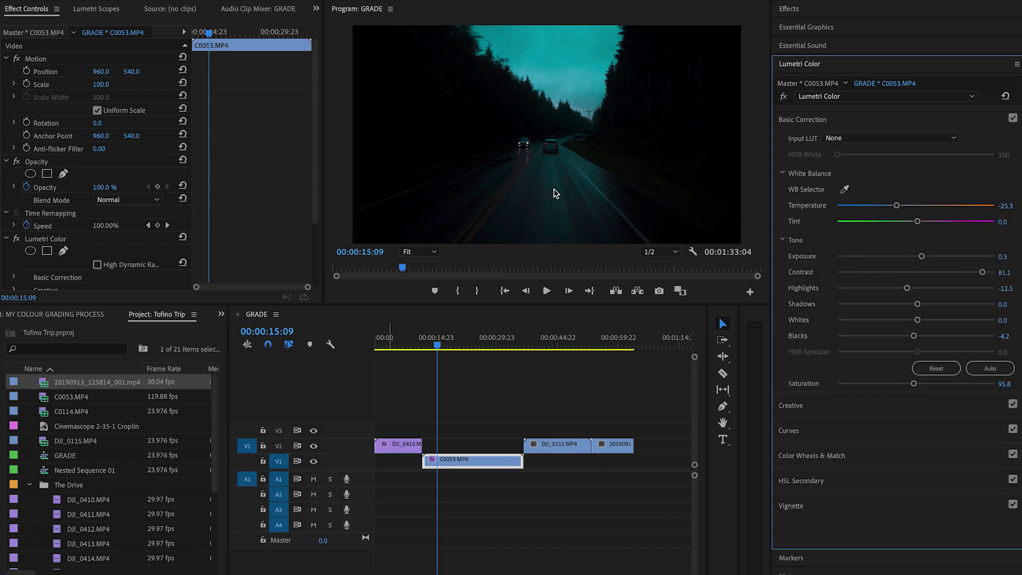
left_click(543, 399)
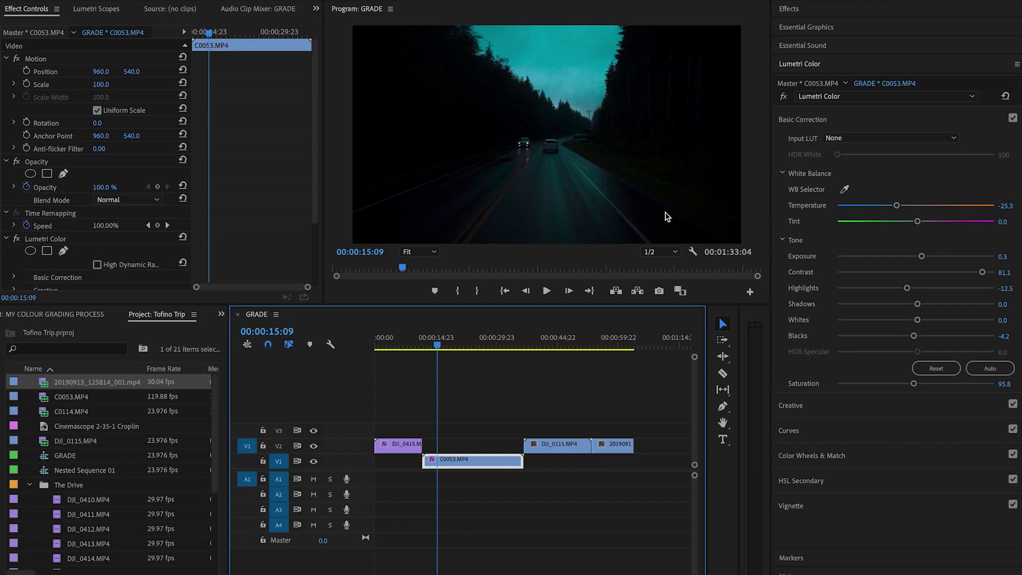
Add the comparison view to the Program monitor with a foggy forest frame as reference.
left_click(750, 292)
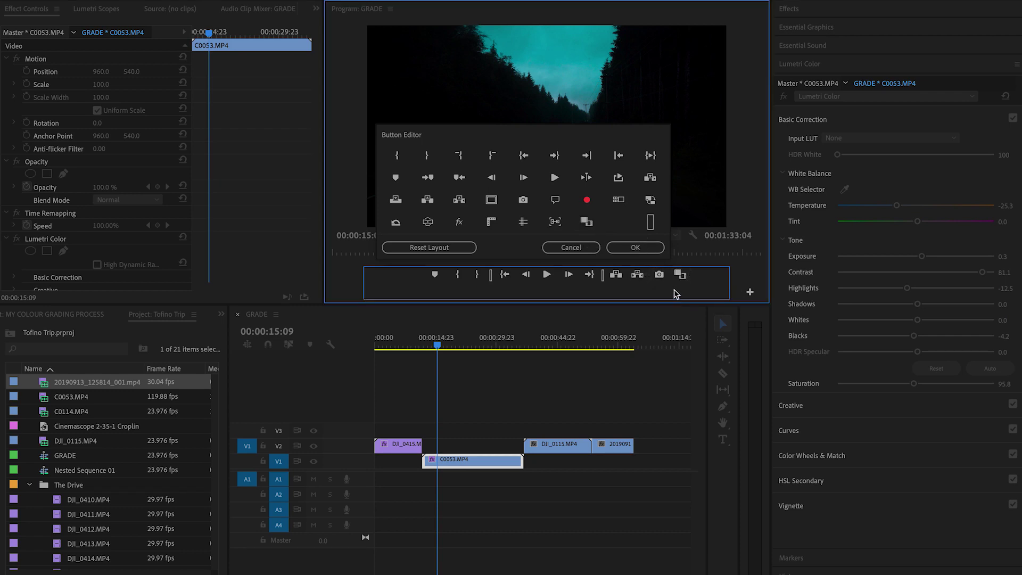
left_click(635, 247)
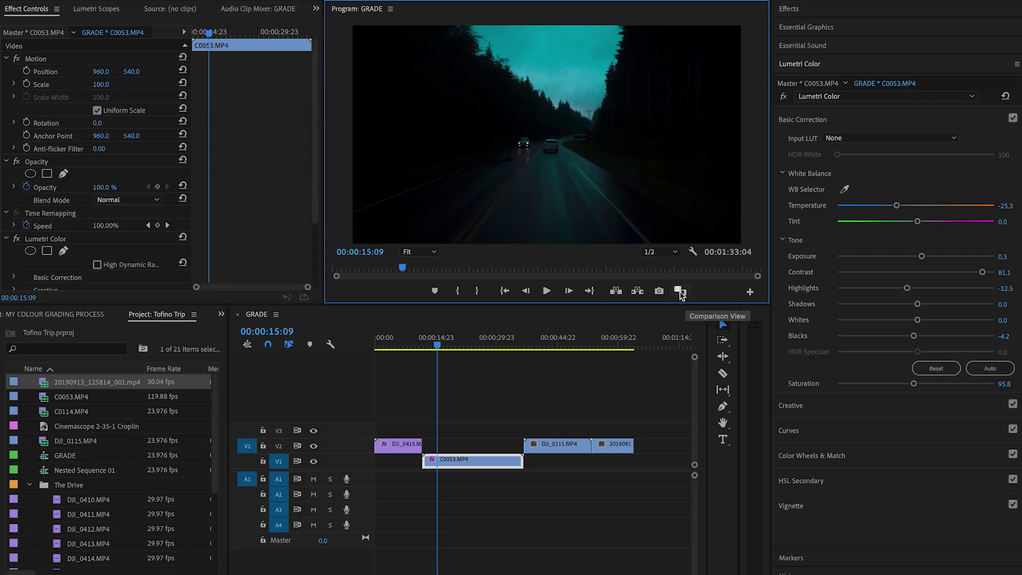
left_click(680, 292)
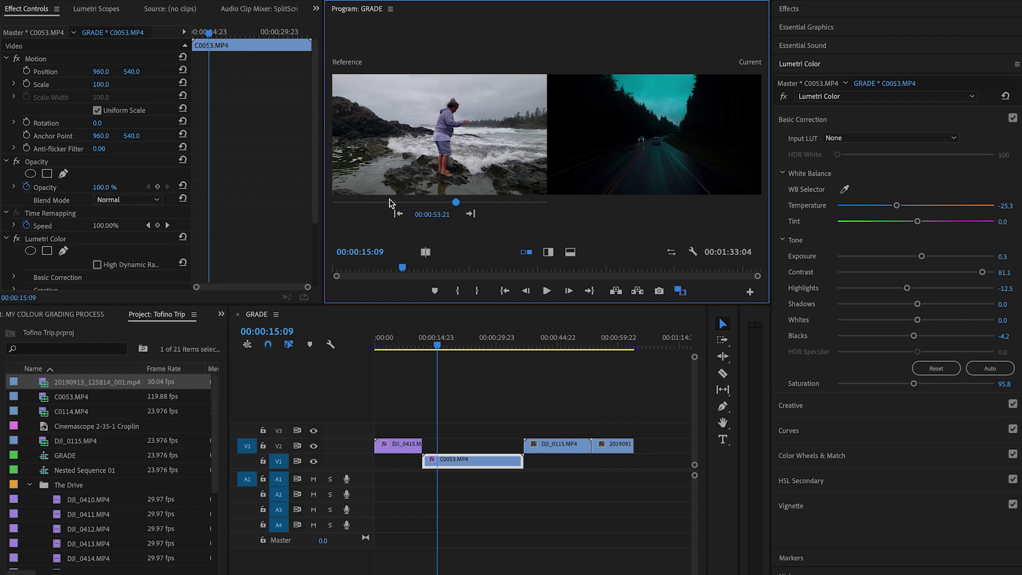
left_click(362, 202)
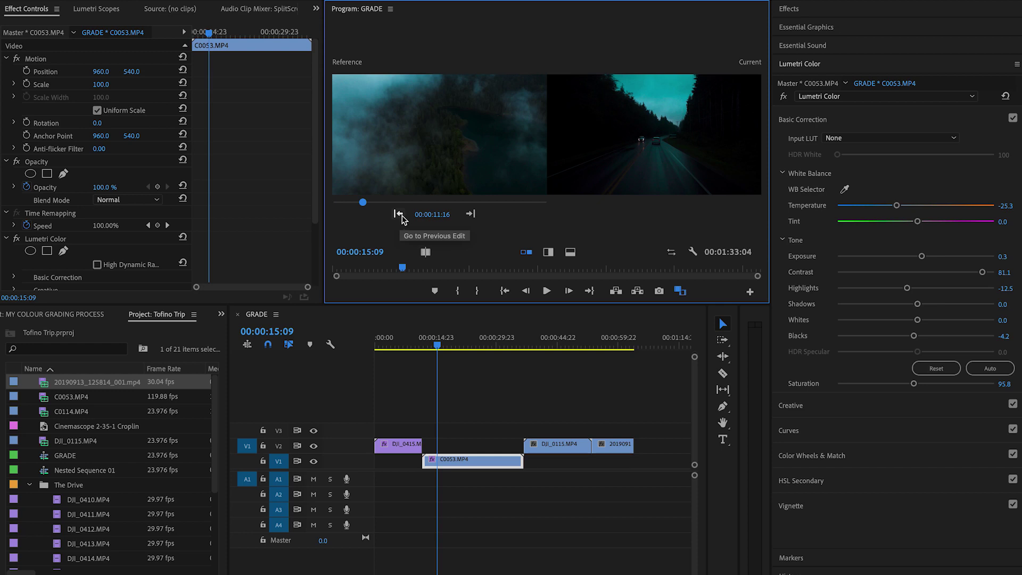
Drag the panel dividers to widen and heighten the comparison view across the workspace.
left_click_drag(403, 304, 403, 396)
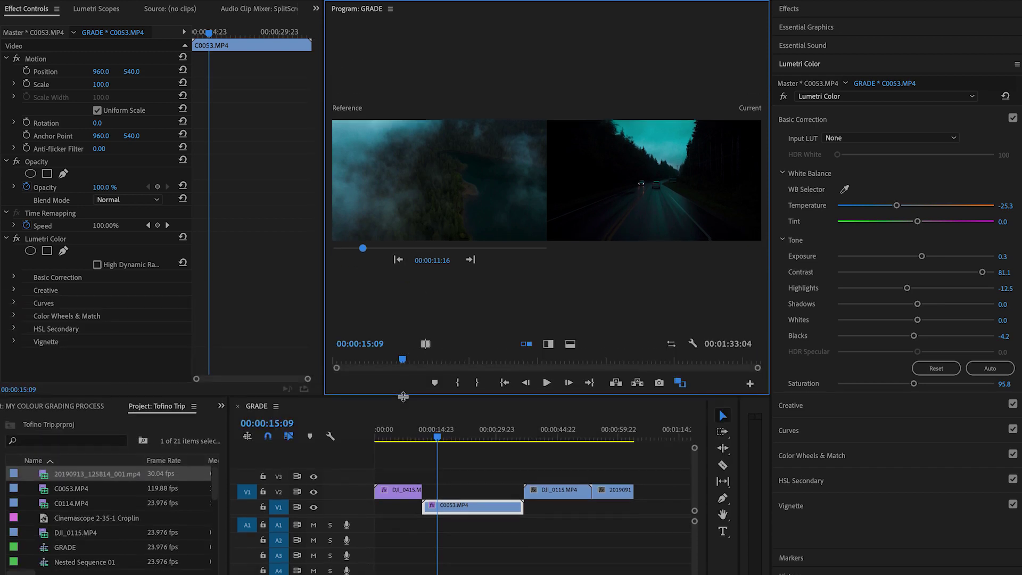
left_click(327, 307)
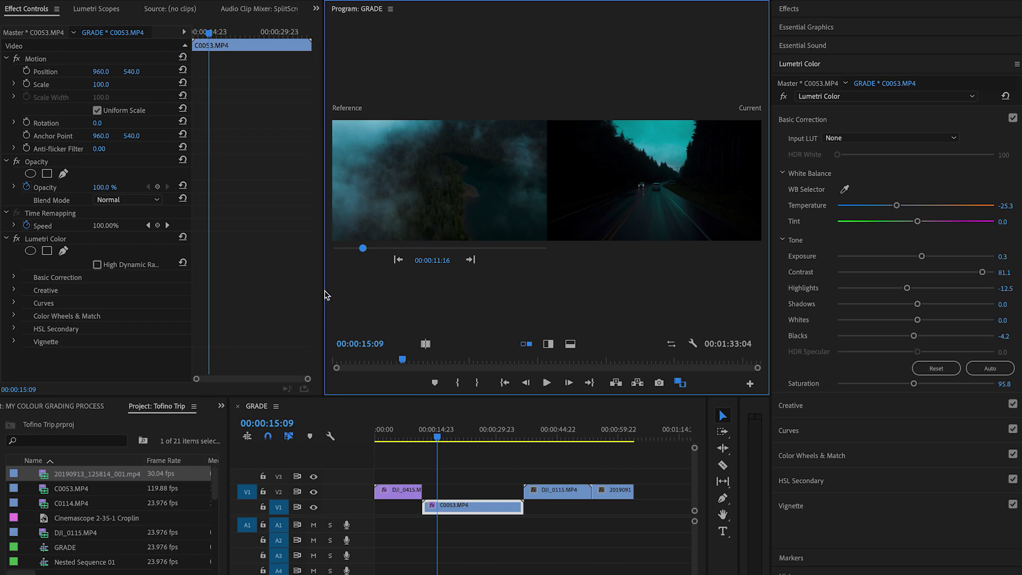
left_click_drag(323, 292, 29, 293)
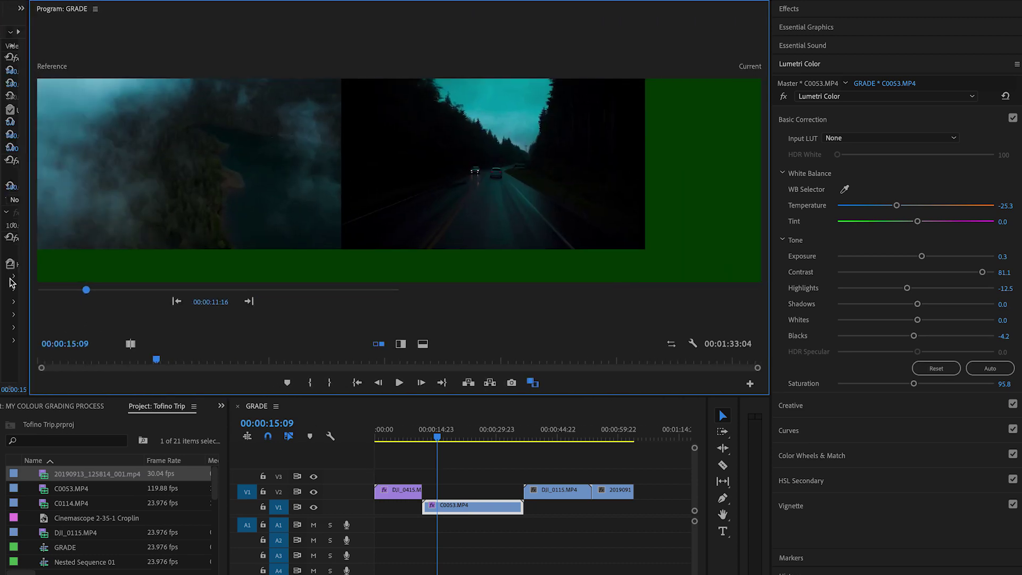
left_click_drag(223, 396, 224, 435)
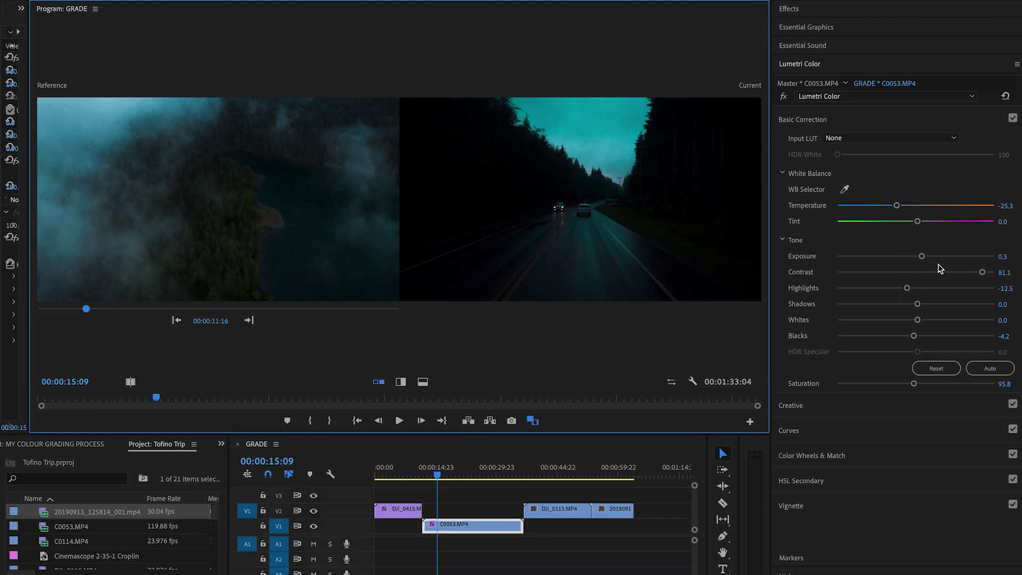
Set C0053.MP4's contrast to 37.7 and exposure to 0.6, and trim saturation to 84.0.
left_click_drag(974, 270, 896, 292)
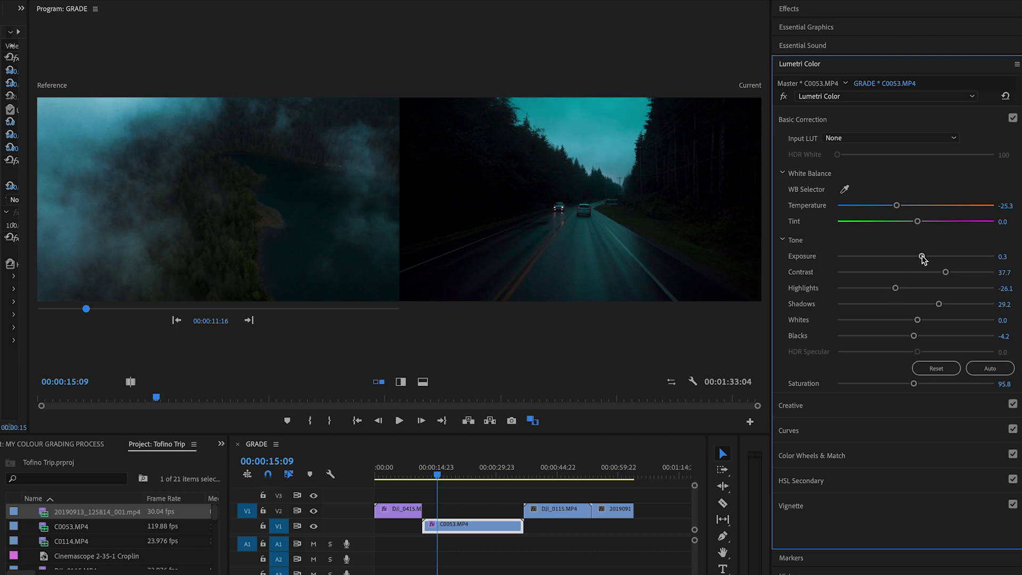
left_click_drag(922, 257, 925, 258)
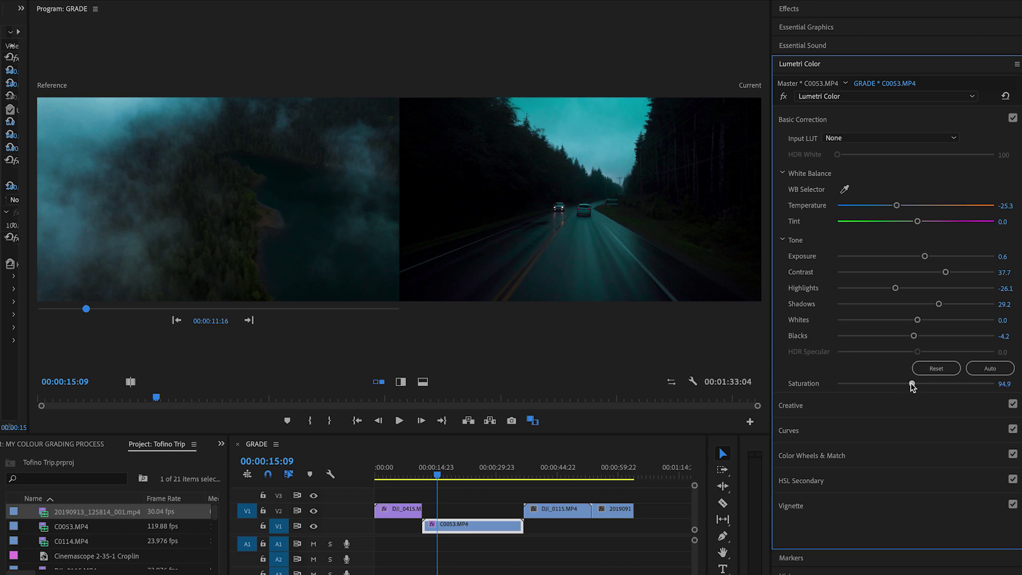
left_click_drag(911, 384, 904, 384)
Sample the teal sky in the Hue vs Luma curve and pull its point down to darken it.
left_click(806, 434)
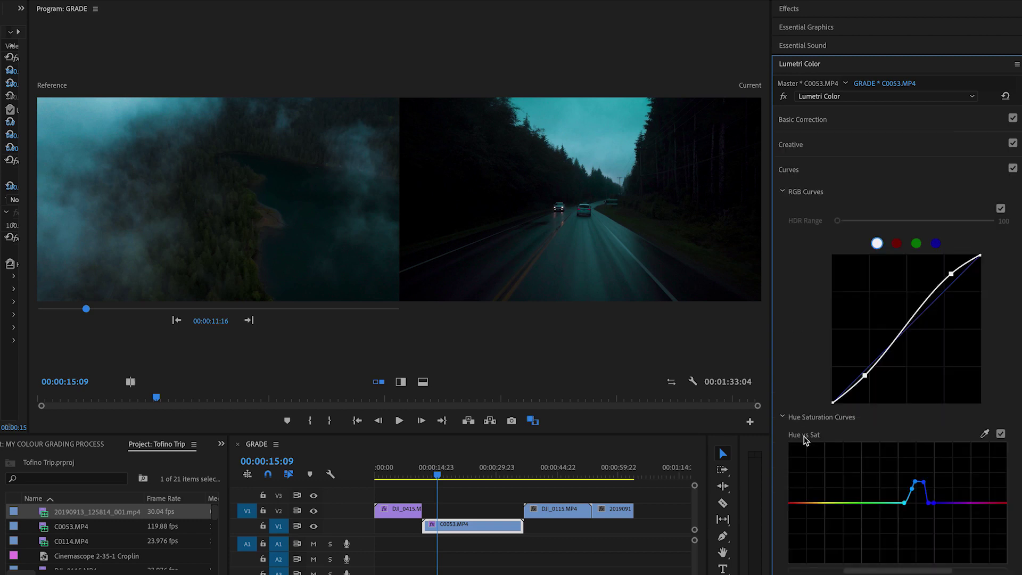
scroll(830, 484, "down", 10)
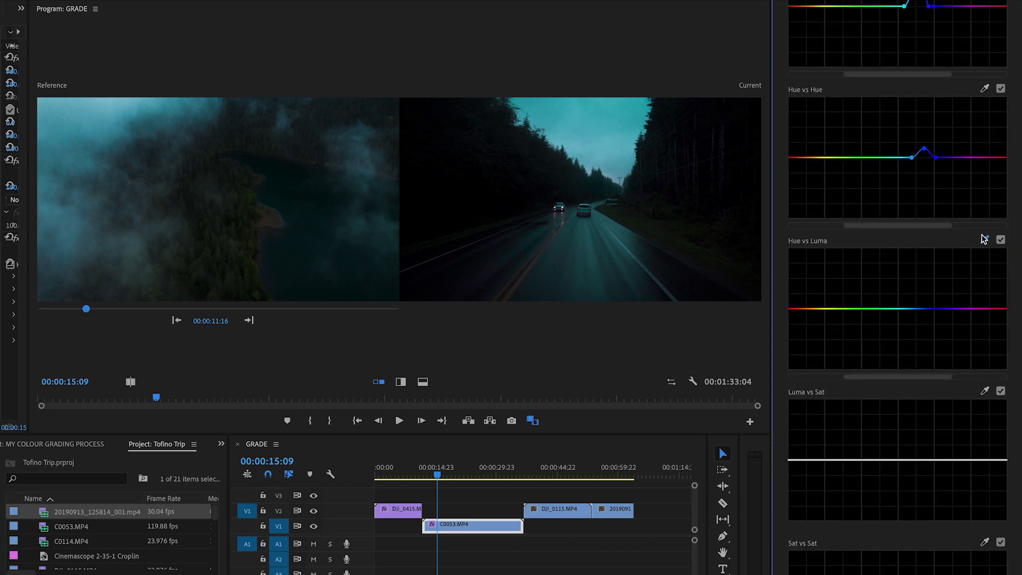
left_click(985, 240)
left_click(607, 112)
mouse_move(918, 309)
left_mouse_down()
mouse_move(921, 331)
mouse_move(913, 277)
mouse_move(920, 314)
left_mouse_up()
Nudge the RGB curve's shadow point, then move to the surfer shot at 00:00:40:06.
scroll(852, 381, "up", 8)
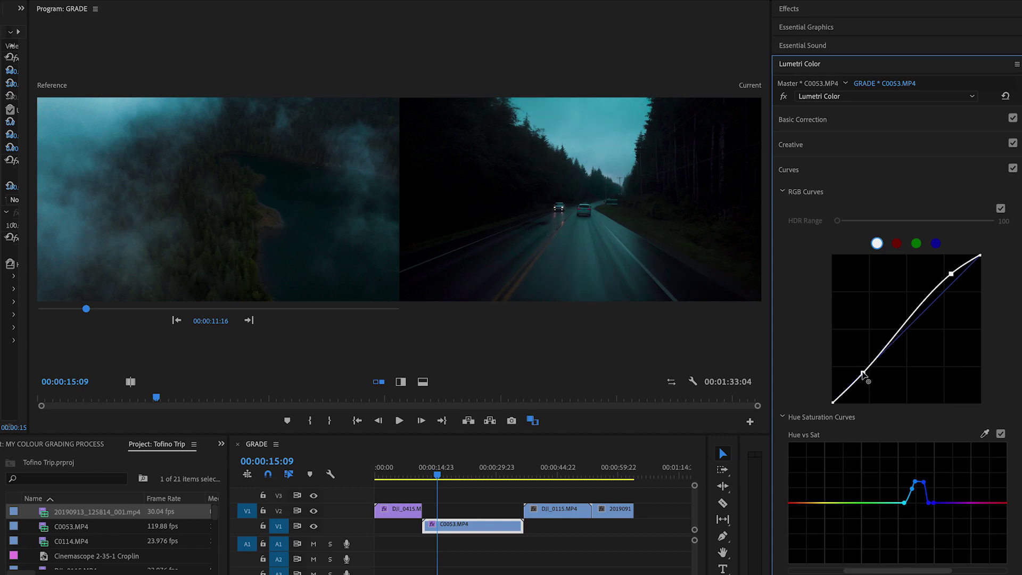
left_click_drag(863, 372, 866, 376)
left_click(473, 506)
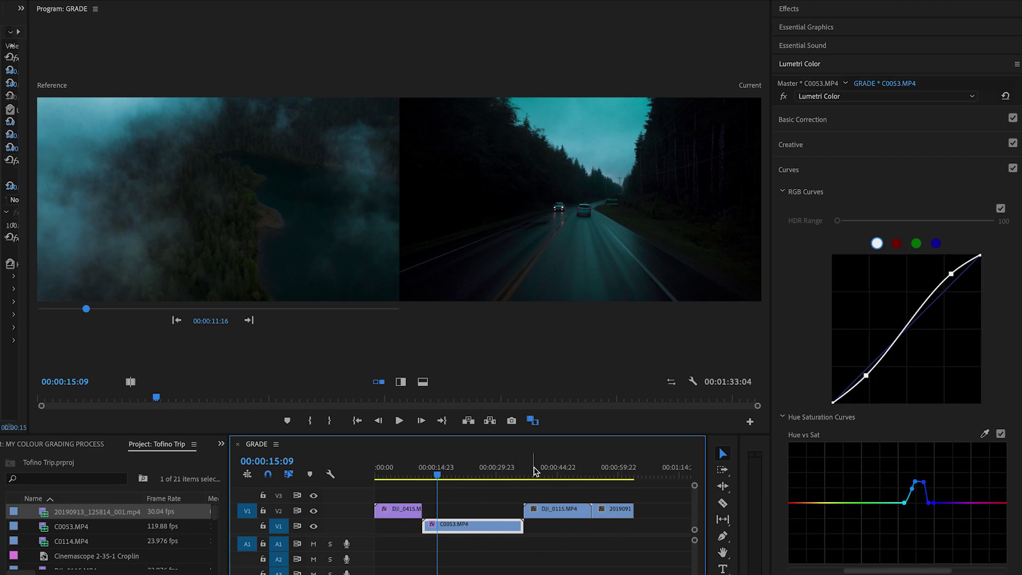
left_click(538, 468)
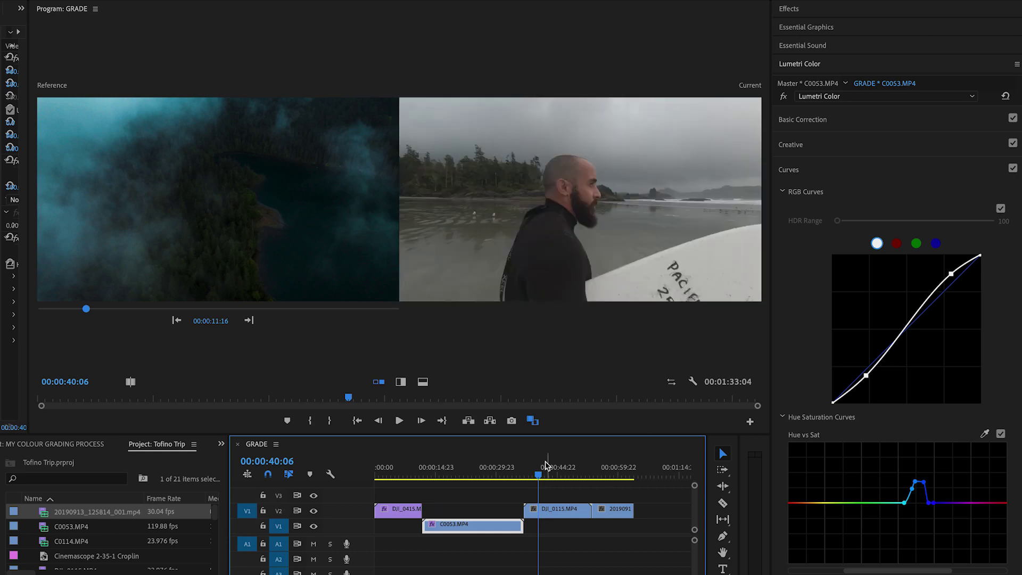
Paste C0053.MP4's Lumetri grade onto the surfer clip DJI_0115.MP4 with Paste Attributes.
left_click(573, 514)
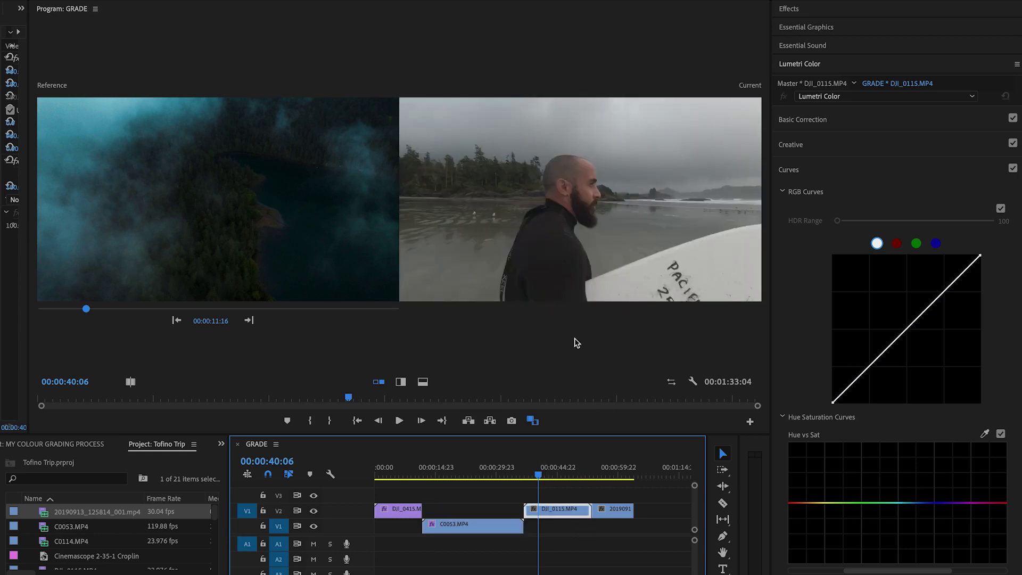
key("ctrl+v")
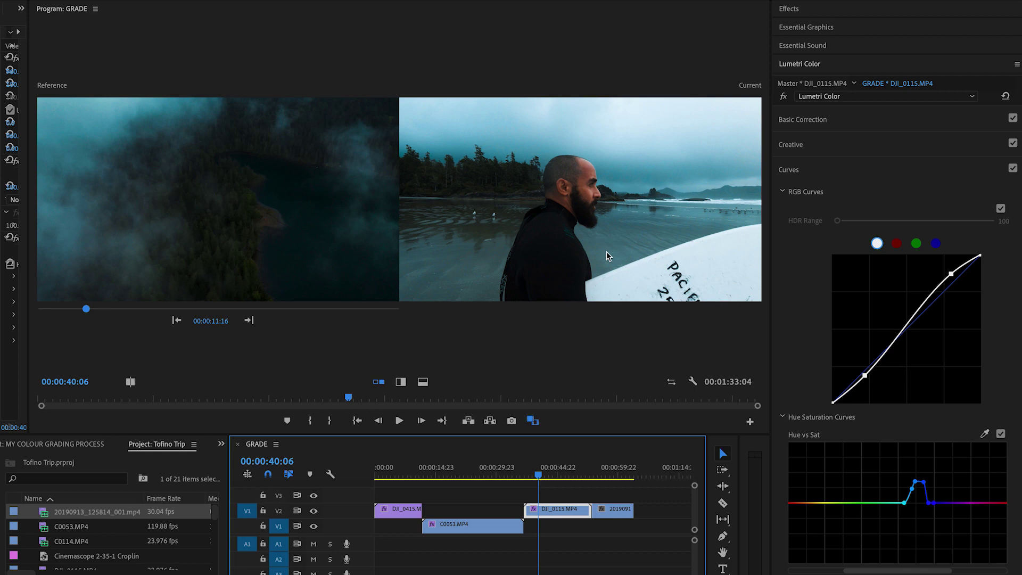
key("ctrl+z")
left_click(500, 530)
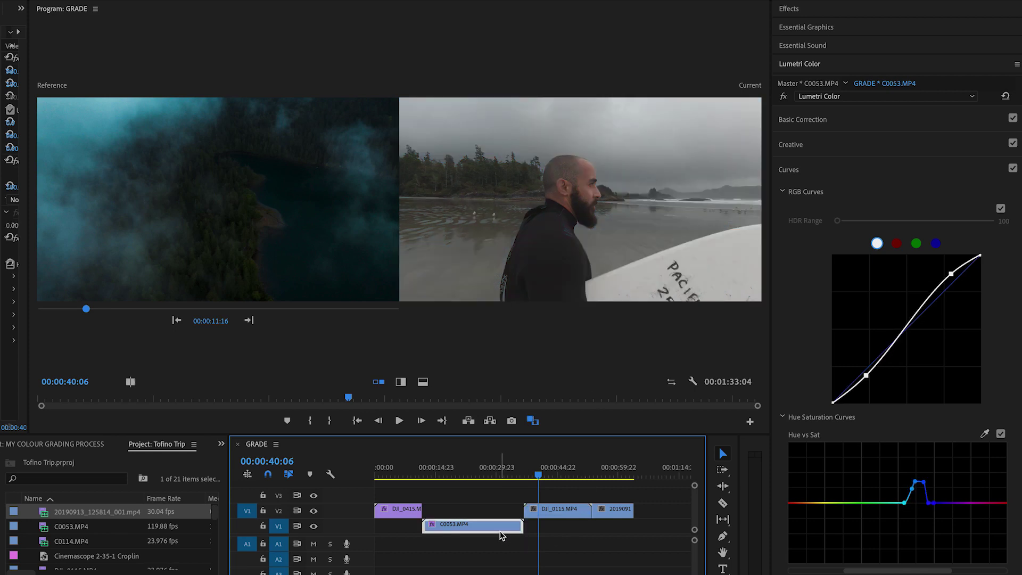
left_click_drag(28, 222, 168, 222)
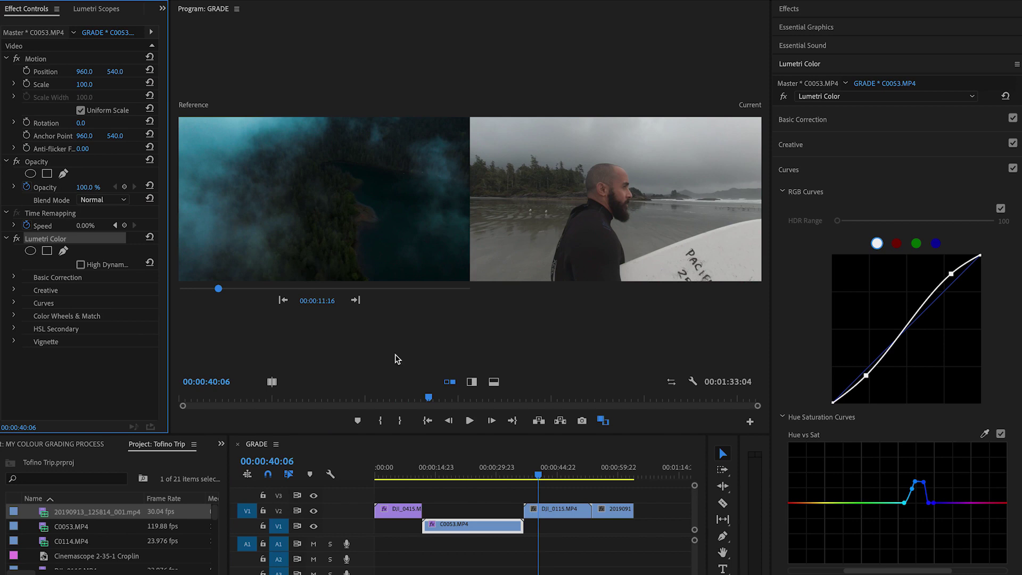
left_click(573, 512)
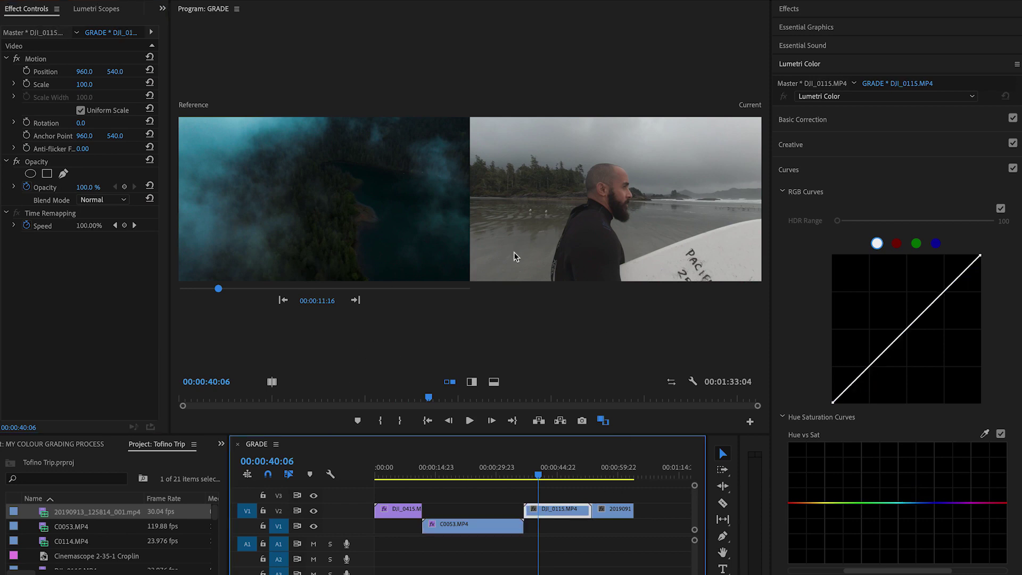
key("ctrl+shift+z")
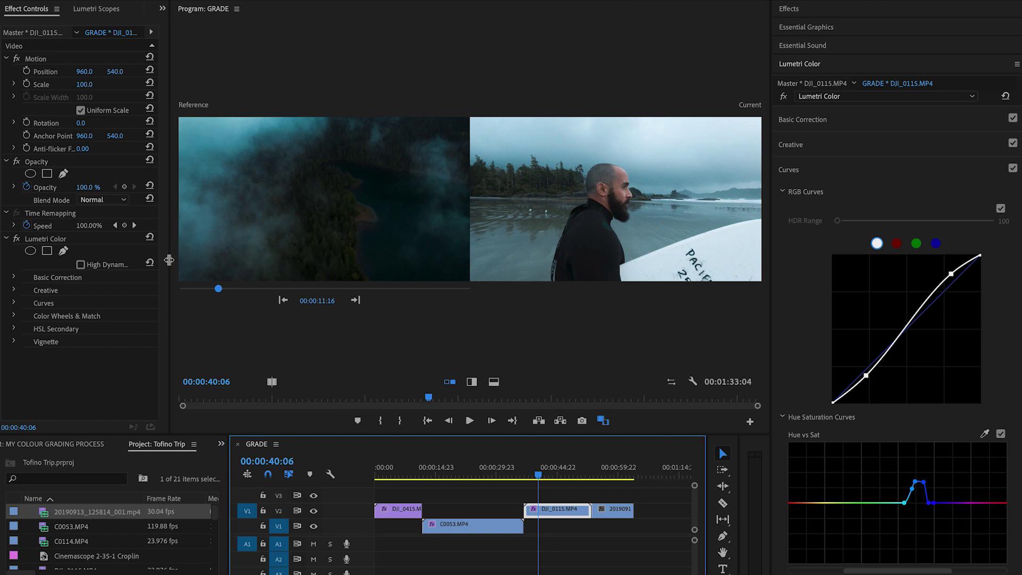
Widen the Program monitor and set the reference frame to the road shot at 00:00:15:13.
left_click_drag(169, 257, 53, 254)
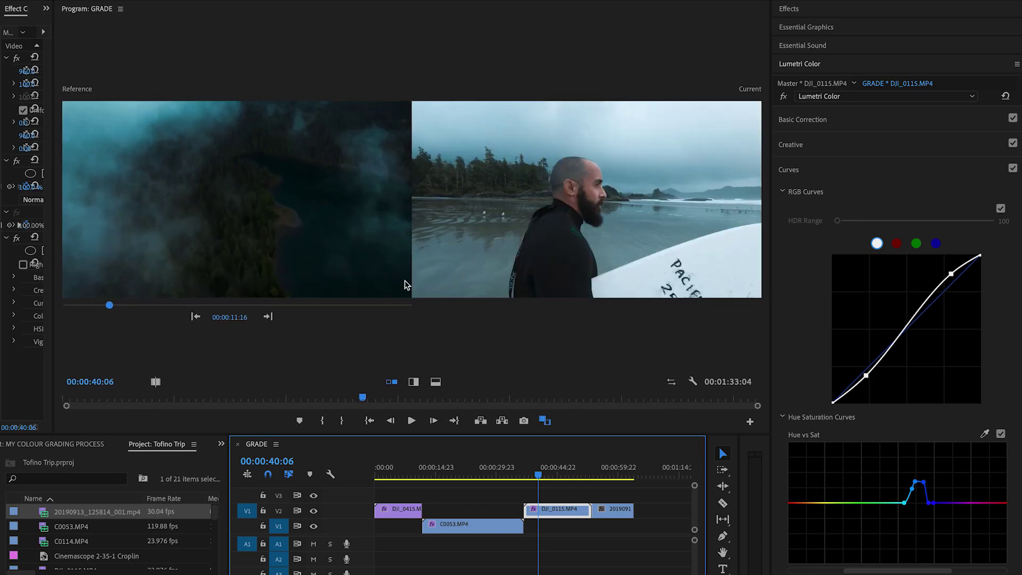
left_click_drag(109, 305, 123, 307)
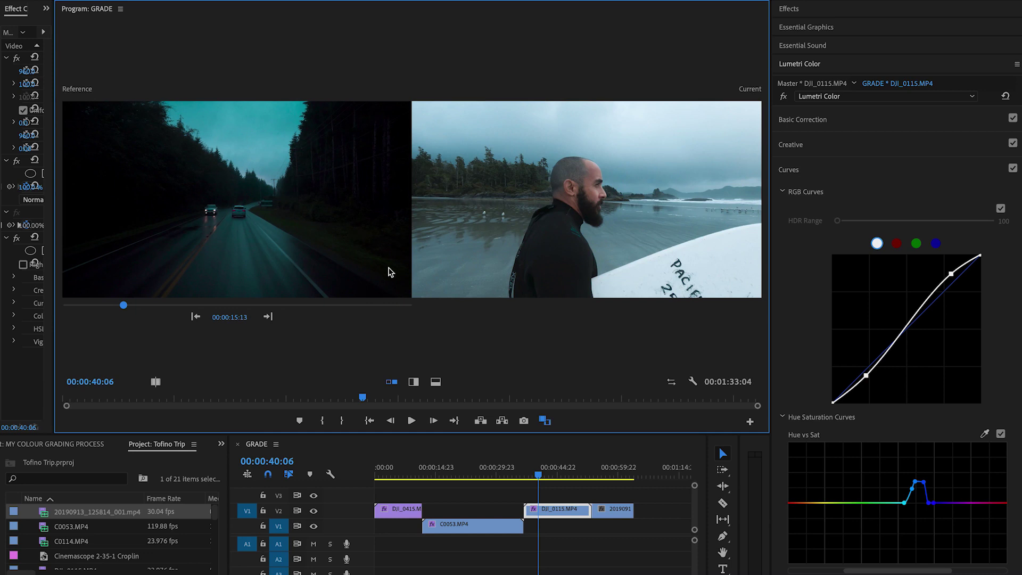
left_click(568, 503)
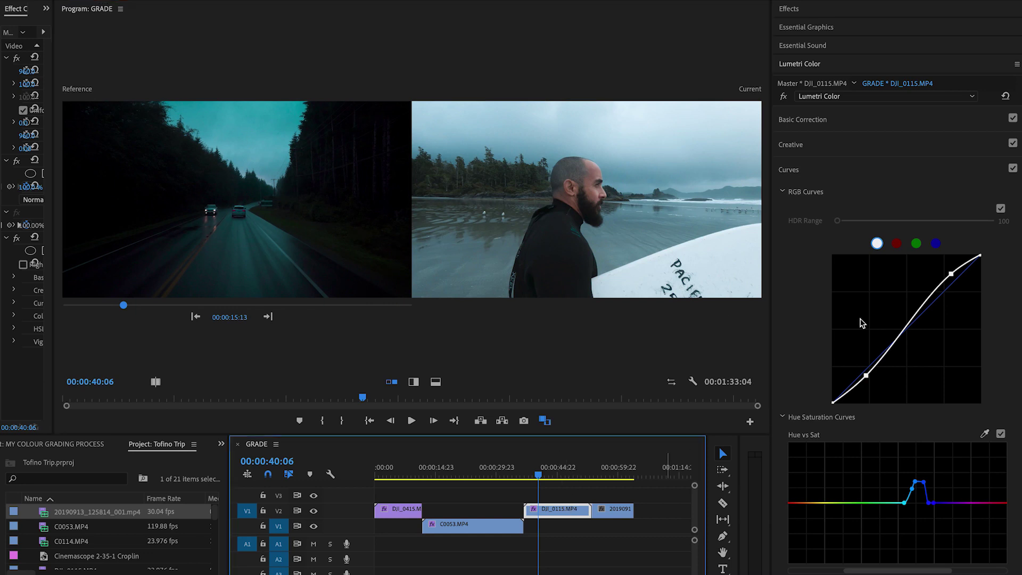
left_click(800, 151)
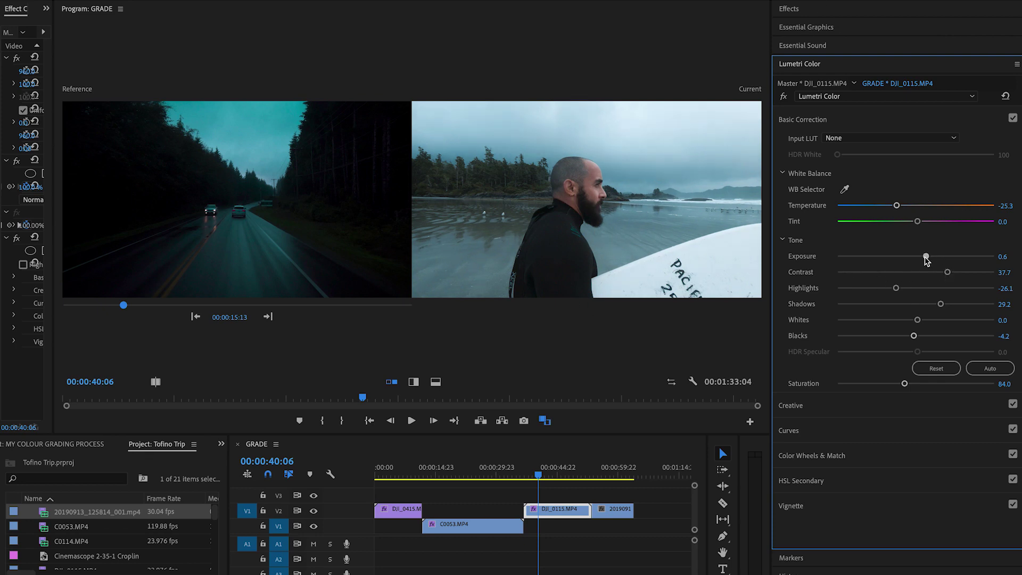
Set the surfer clip's exposure to 0.2, contrast to 100 and temperature to -38.5.
left_click_drag(925, 256, 991, 273)
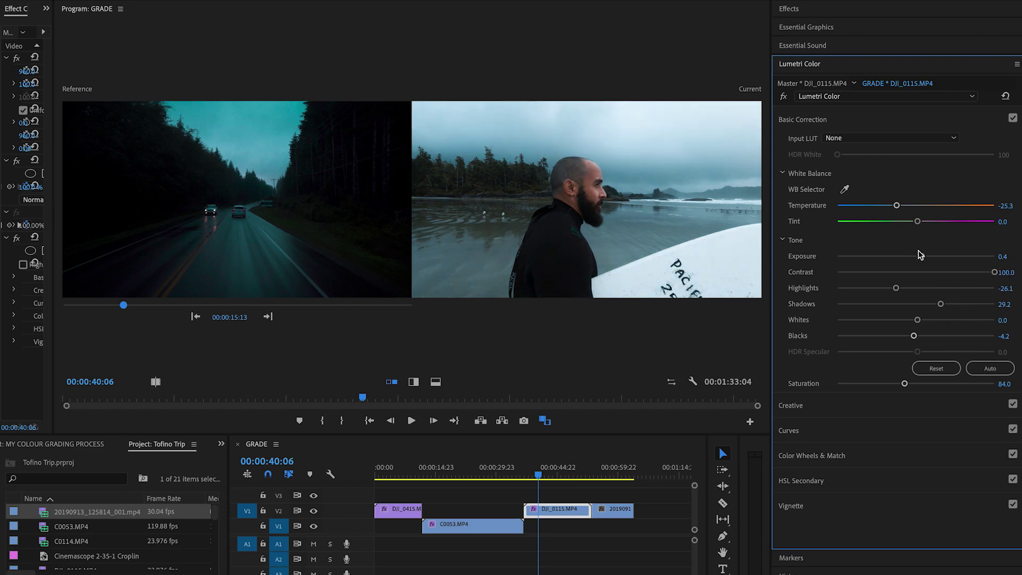
left_click_drag(921, 256, 919, 258)
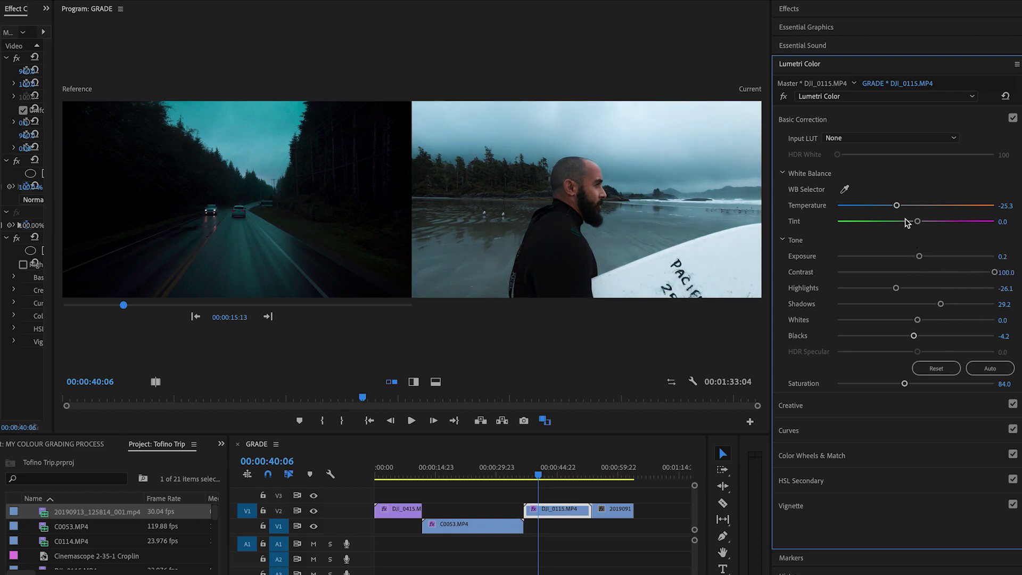
left_click_drag(895, 207, 885, 212)
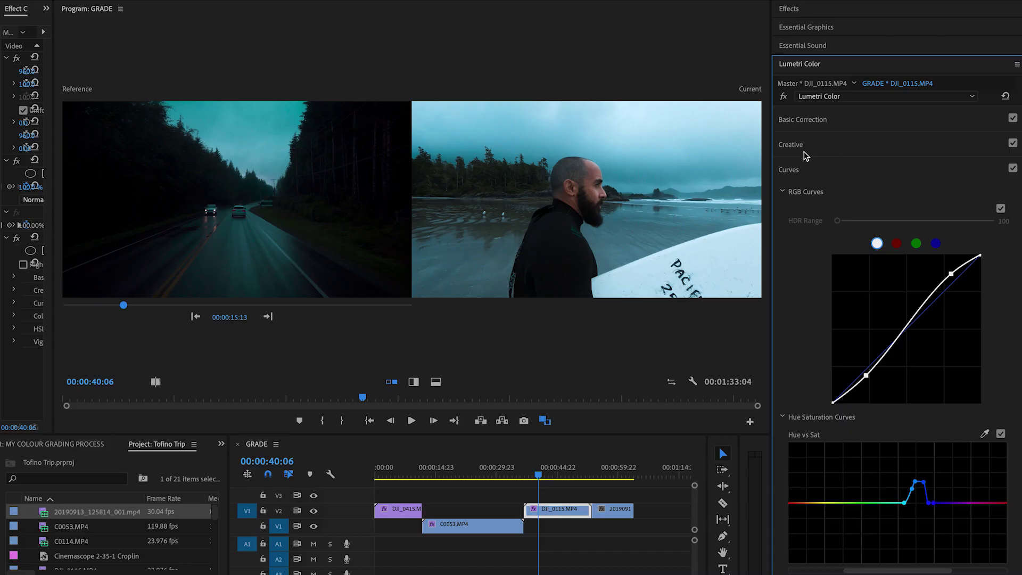
Strengthen the Creative look's intensity and deepen the RGB curve's shadows.
left_click(803, 149)
left_click_drag(860, 297, 864, 302)
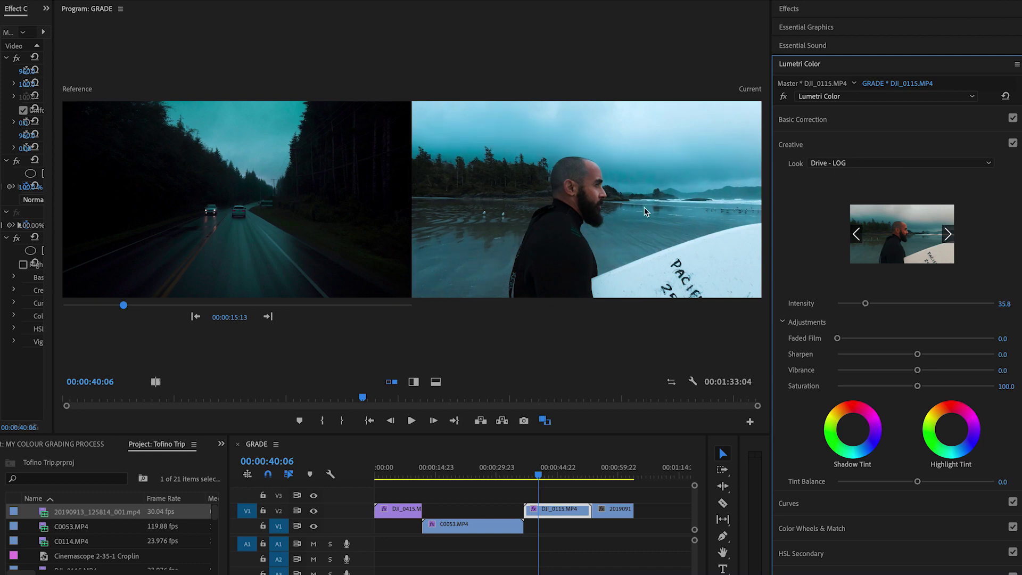
left_click(799, 502)
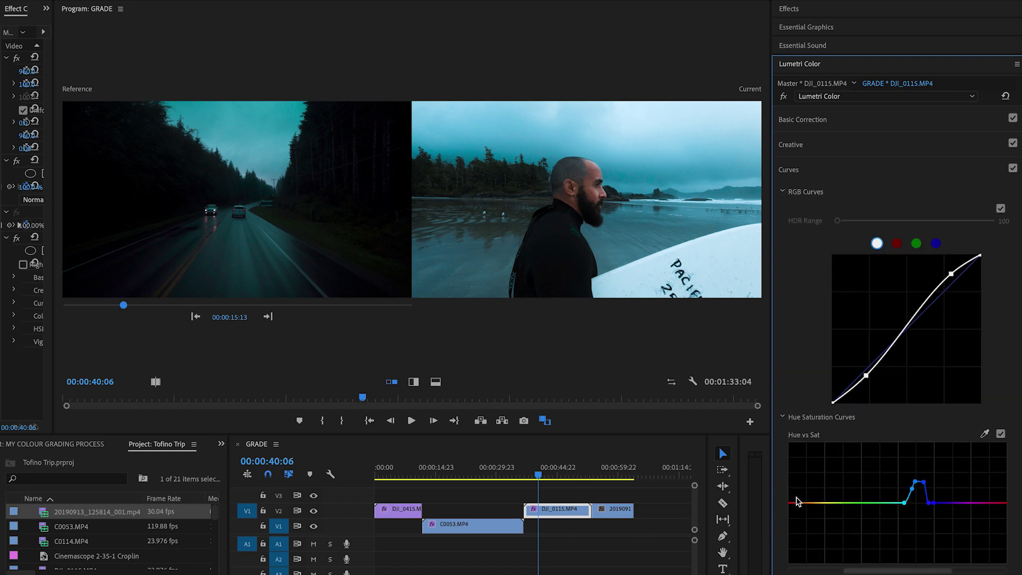
left_click_drag(866, 375, 865, 376)
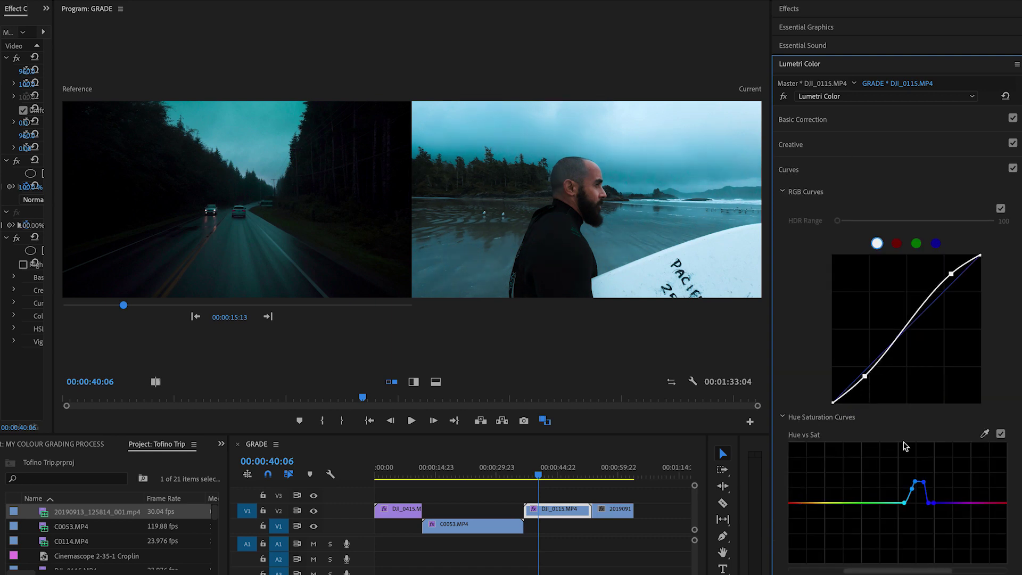
Sample the surfer's skin and pull the red hues down on the Hue vs Sat curve.
scroll(866, 532, "down", 3)
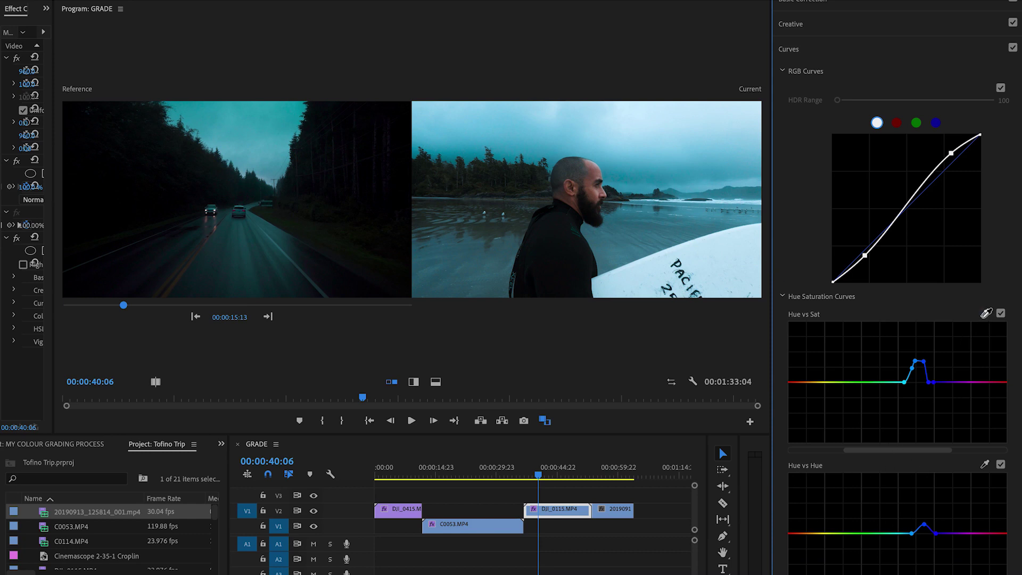
left_click(594, 173)
left_click_drag(793, 383, 795, 409)
Lower the surfer clip's highlights to -47.9 and deepen its blacks.
scroll(946, 288, "up", 4)
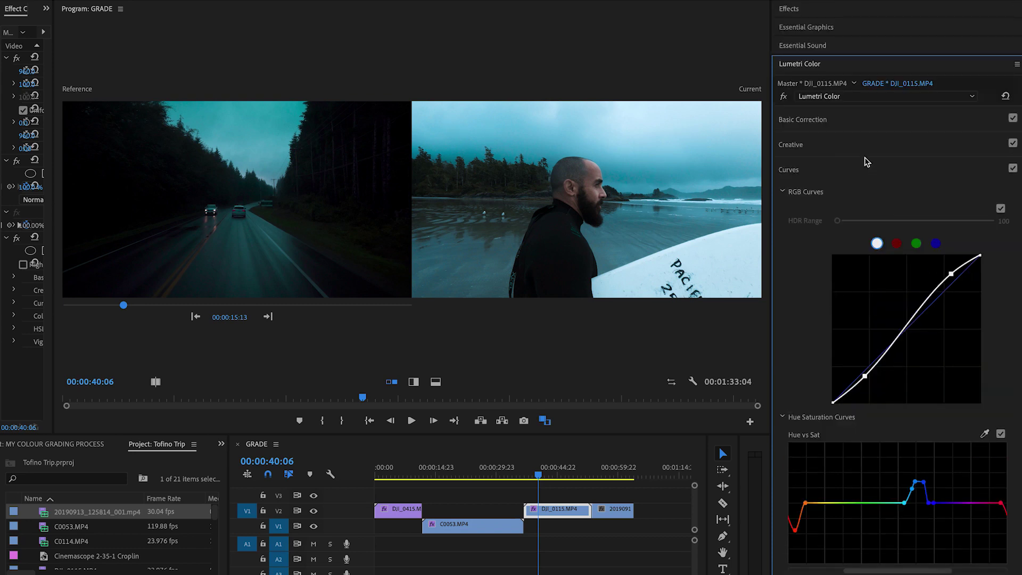
left_click(822, 128)
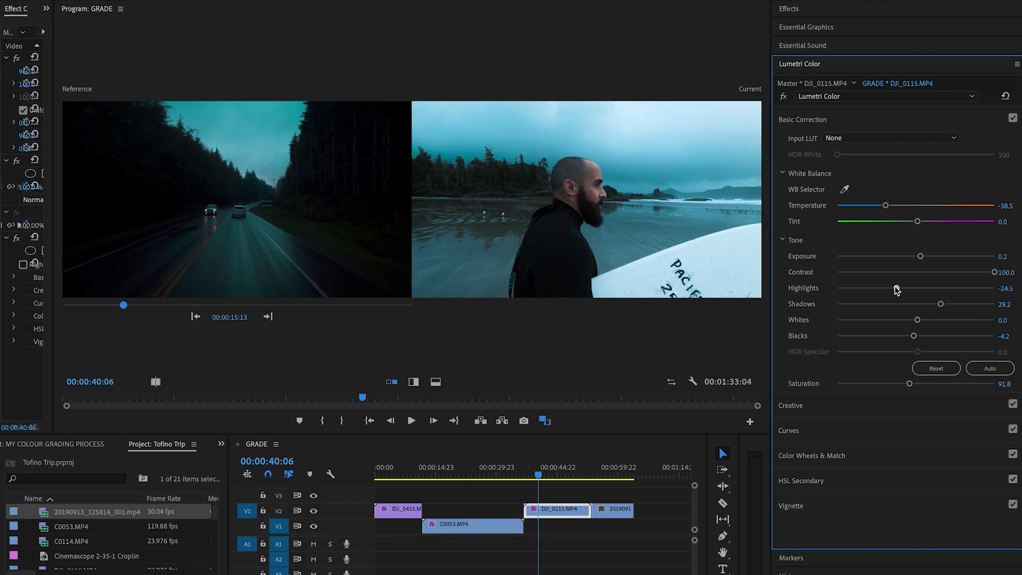
mouse_move(897, 290)
left_mouse_down()
mouse_move(857, 293)
mouse_move(879, 294)
left_mouse_up()
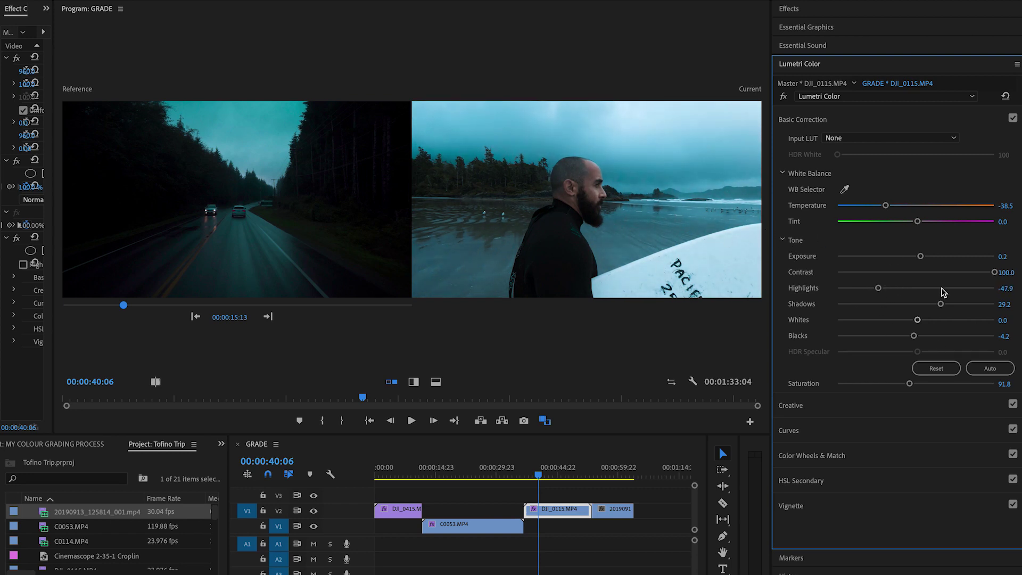
left_click_drag(914, 338, 891, 338)
Add a vignette with Amount -2.0 to darken the frame edges.
left_click(795, 503)
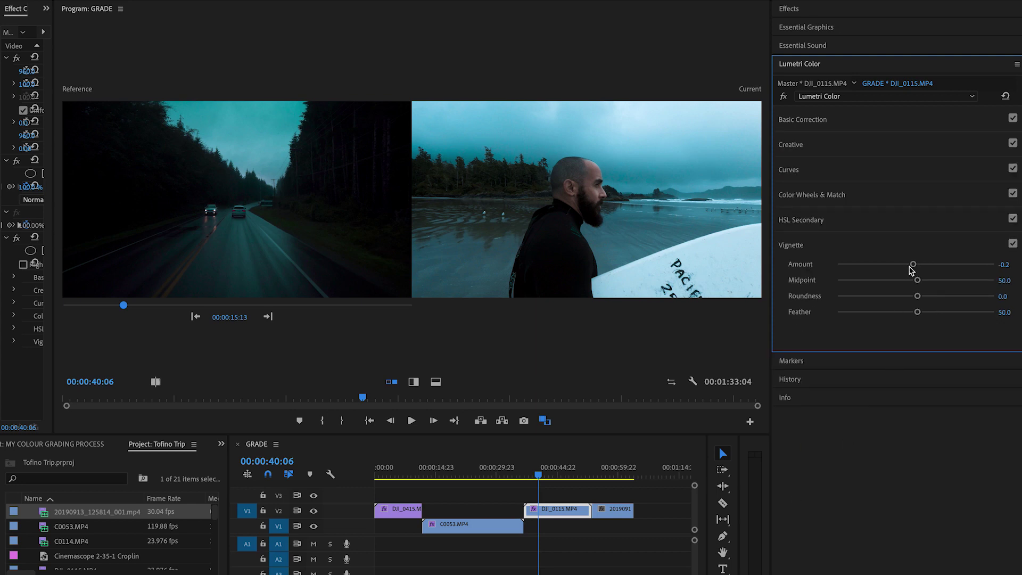
left_click_drag(911, 270, 863, 277)
left_click(559, 526)
Toggle DJI_0115's Lumetri Color effect off and on to compare before and after, then select it.
left_click(564, 512)
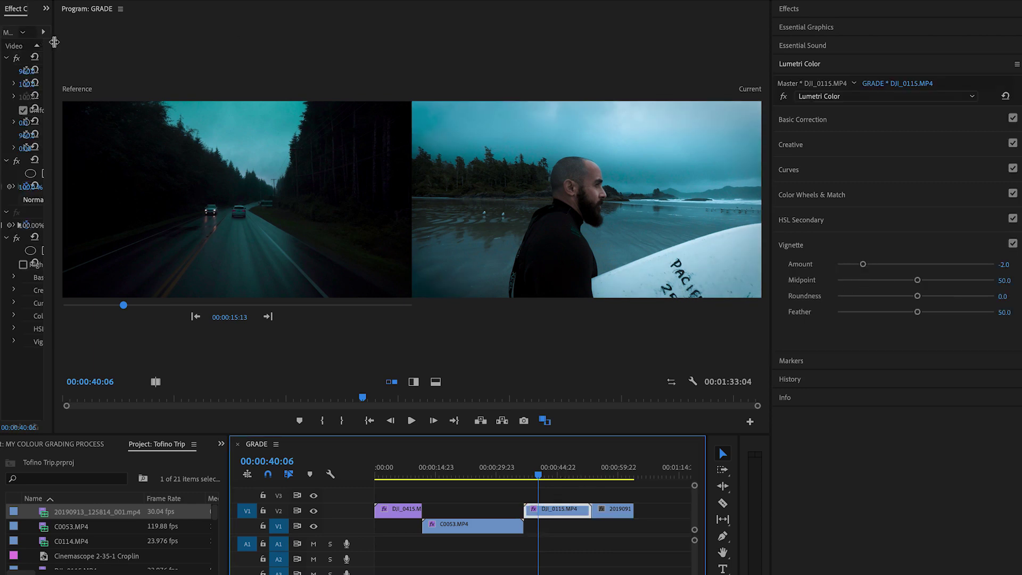
left_click_drag(54, 41, 286, 42)
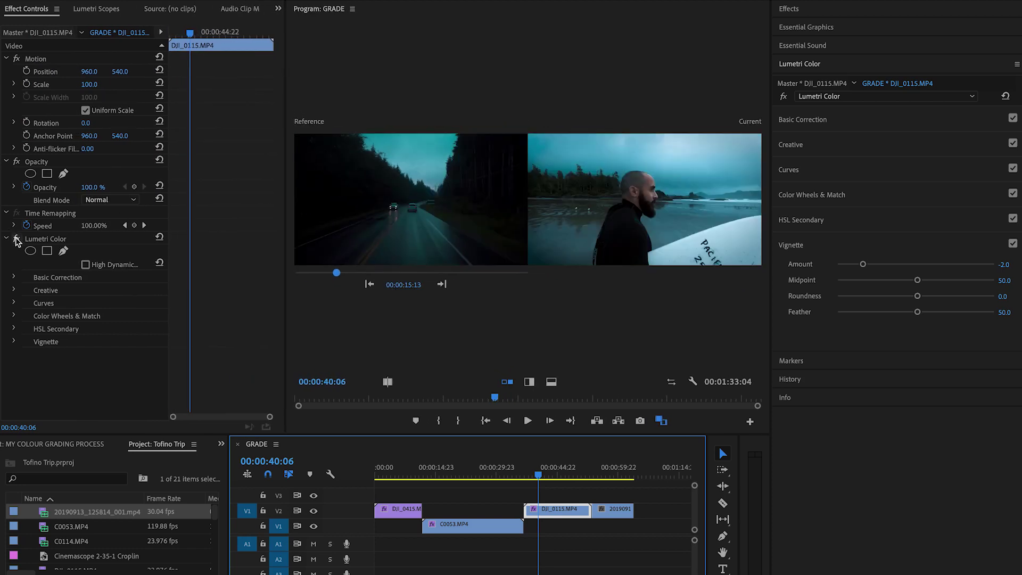
left_click(17, 239)
left_click(17, 239)
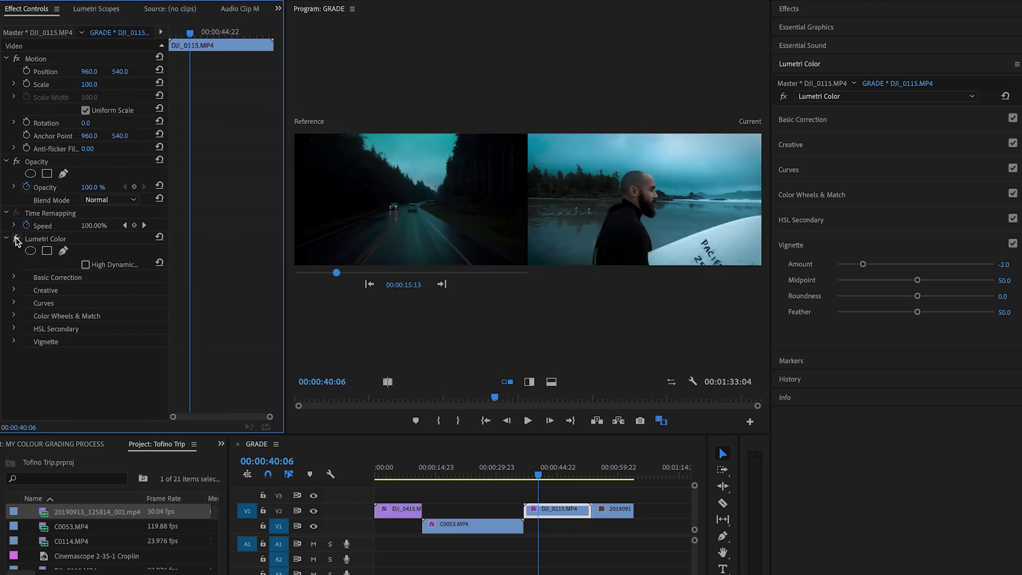
left_click(17, 239)
left_click(16, 238)
left_click(53, 239)
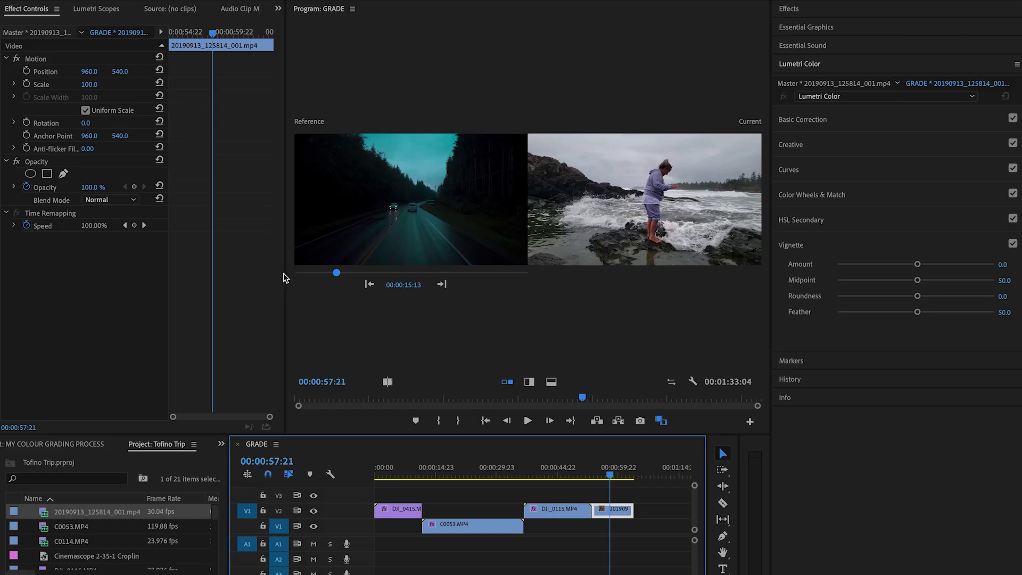
Enlarge the Program monitor and play back the teal-graded rock clip 20190913_125814_001.mp4.
left_click_drag(286, 274, 29, 274)
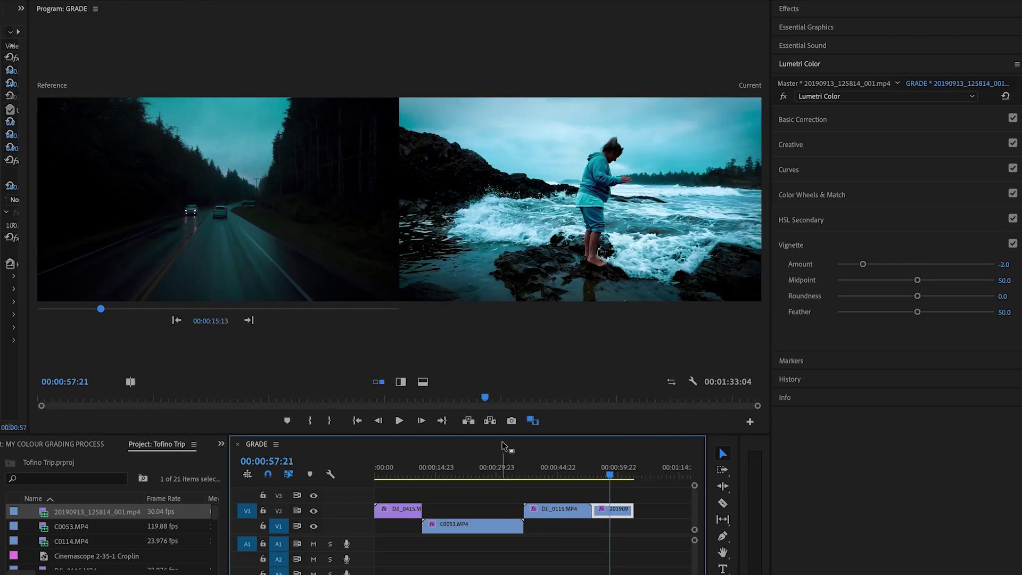
mouse_move(503, 434)
left_mouse_down()
mouse_move(518, 549)
mouse_move(508, 446)
left_mouse_up()
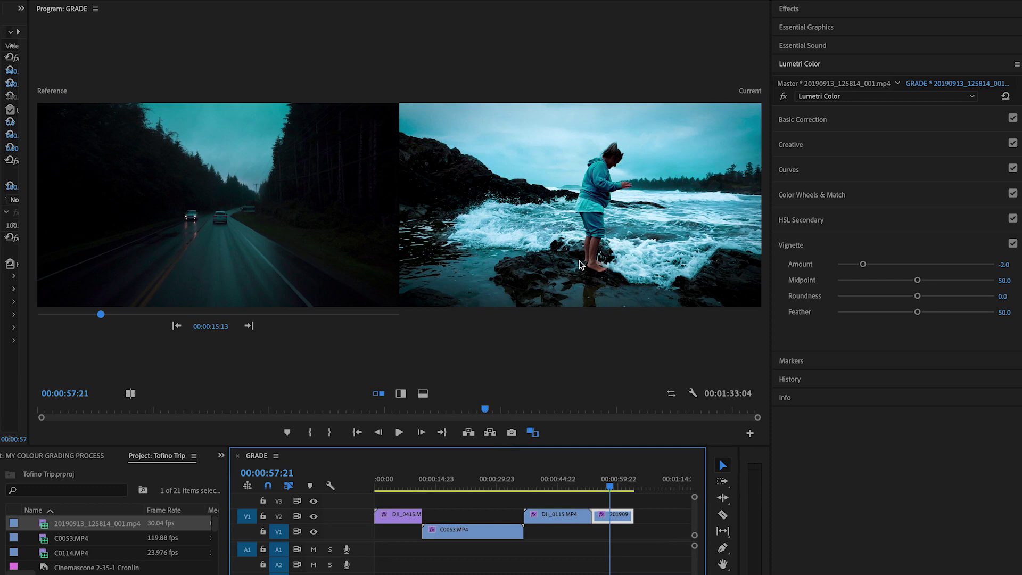
left_click_drag(607, 482, 601, 482)
key("space")
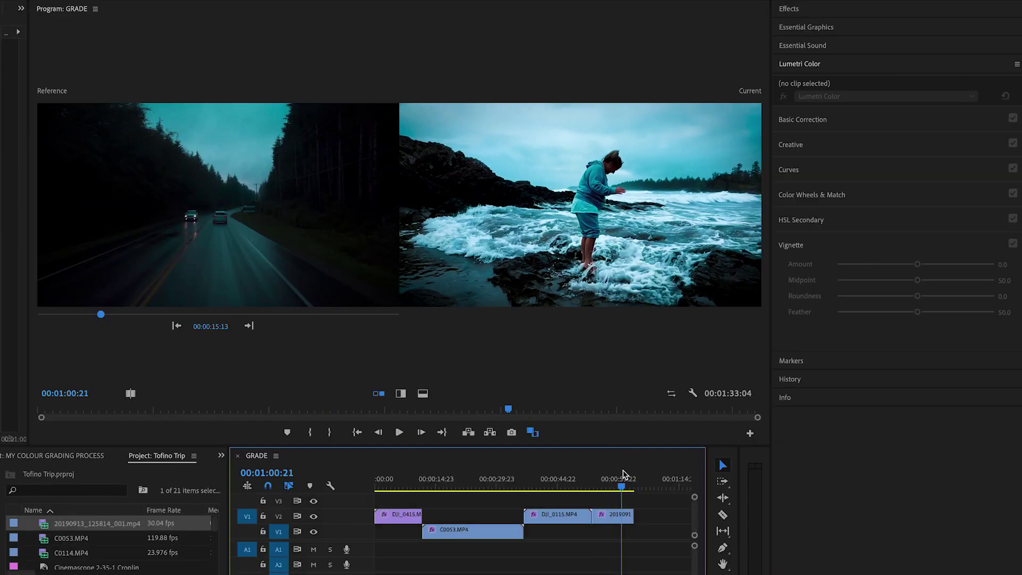
left_click(626, 513)
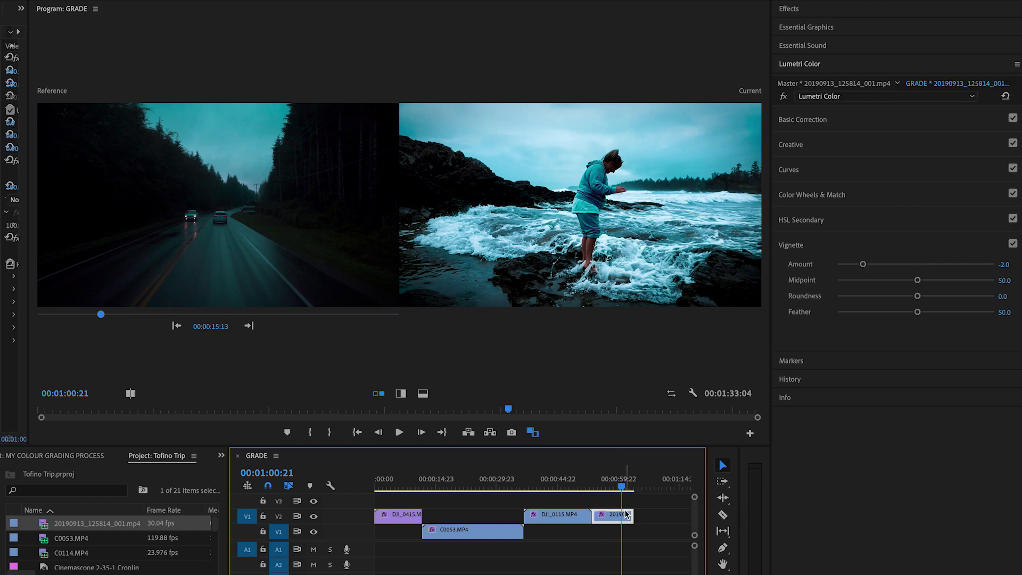
Set the rock clip's contrast to 65.0, exposure to 0.1 and shadows to 51.0.
left_click(826, 122)
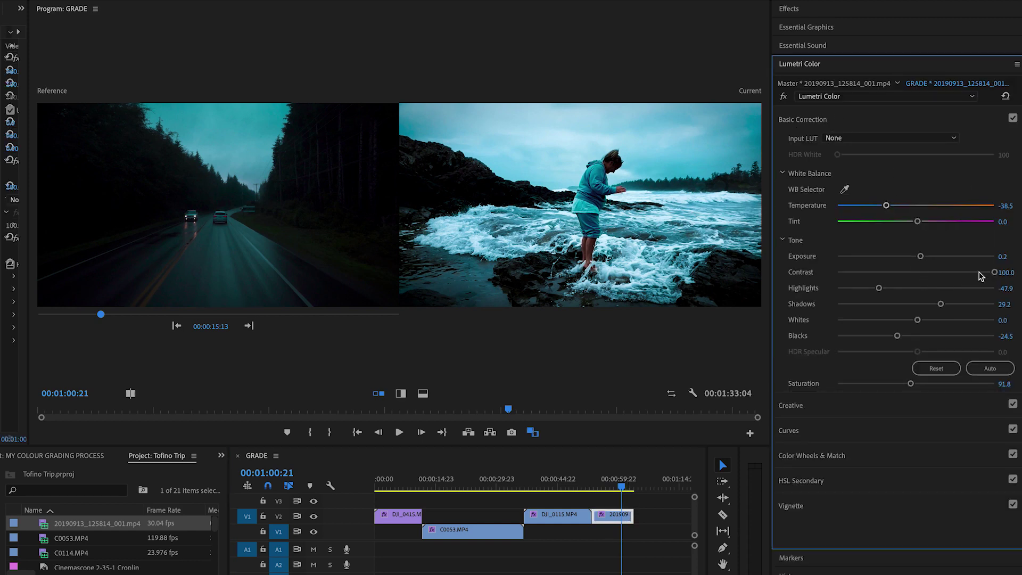
left_click_drag(980, 275, 967, 282)
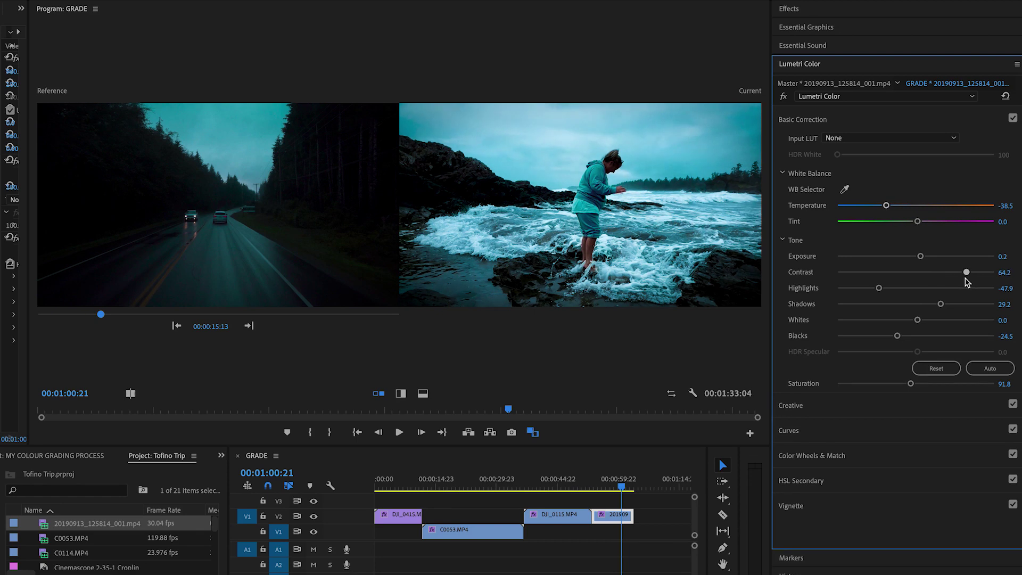
left_click_drag(920, 258, 920, 259)
mouse_move(952, 308)
left_mouse_down()
mouse_move(965, 309)
mouse_move(957, 310)
left_mouse_up()
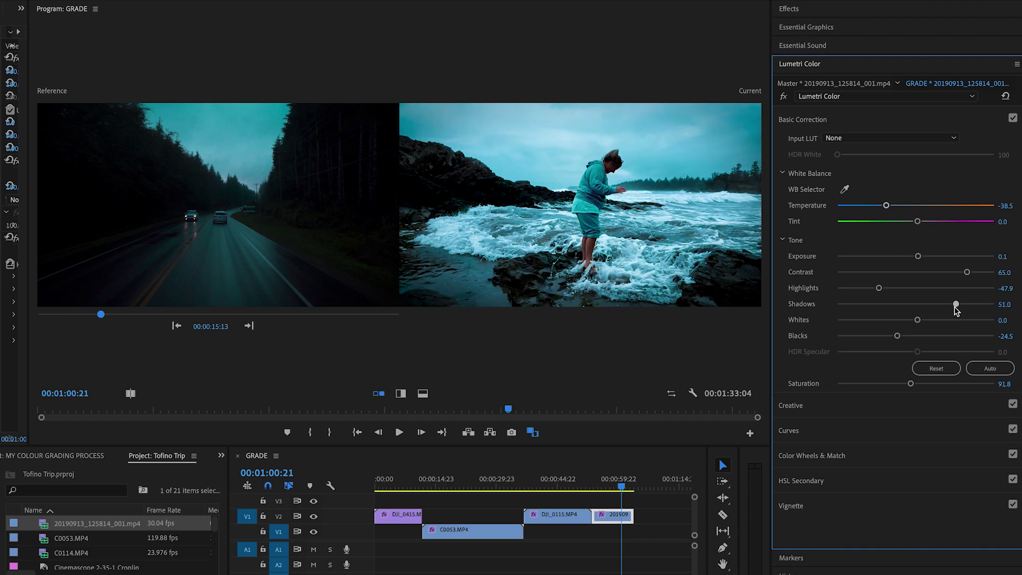
mouse_move(607, 488)
left_mouse_down()
mouse_move(556, 503)
mouse_move(615, 496)
left_mouse_up()
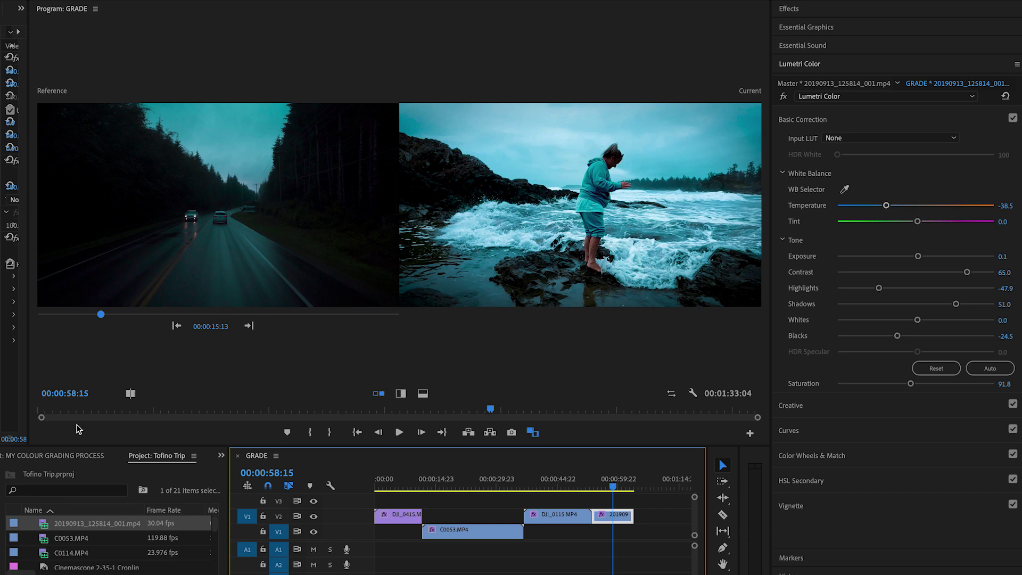
Show the rocky-shore clip in Before/After split view and sweep the divider across the frame.
left_click(130, 394)
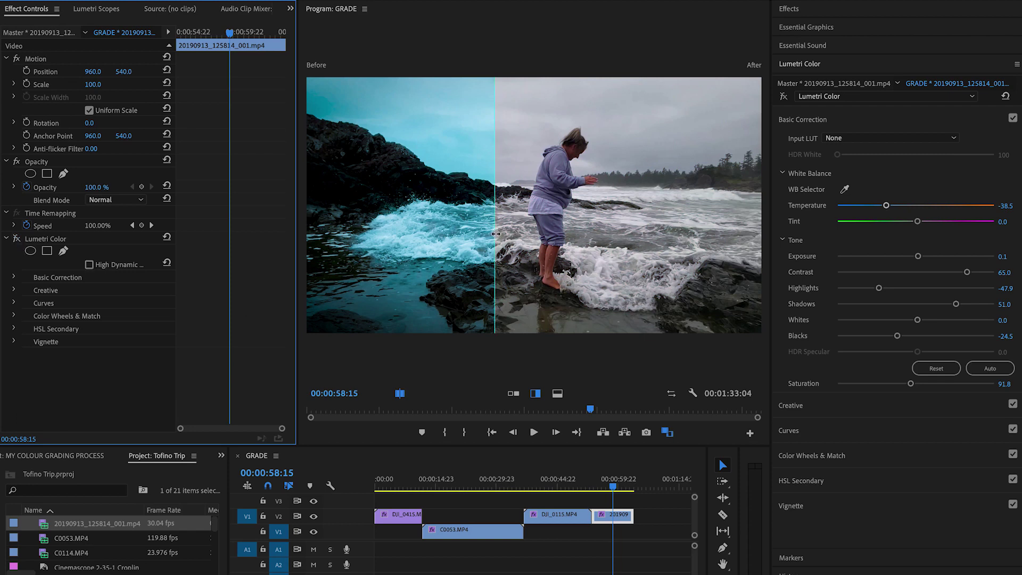
left_click_drag(496, 234, 529, 212)
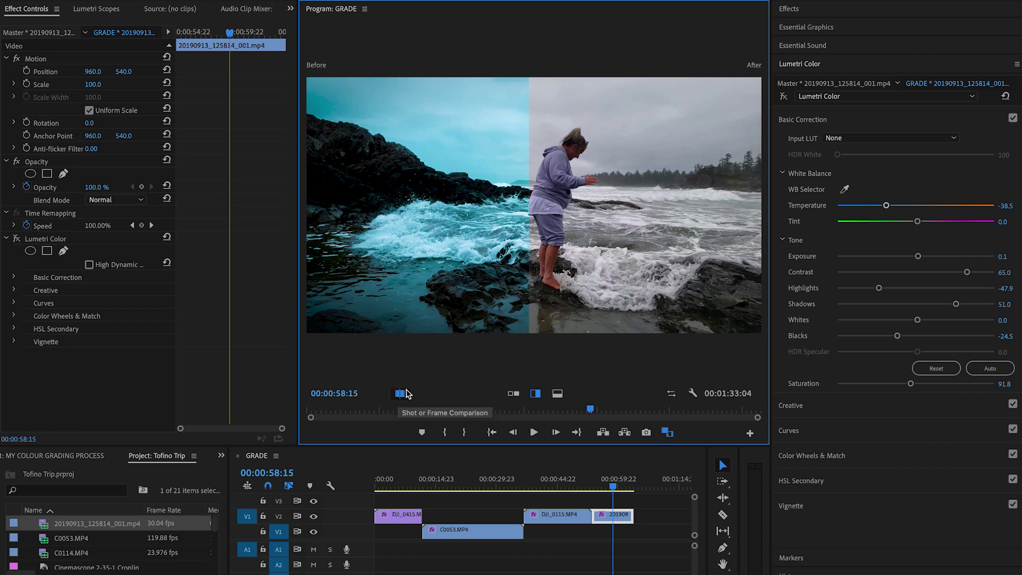
left_click_drag(529, 247, 778, 181)
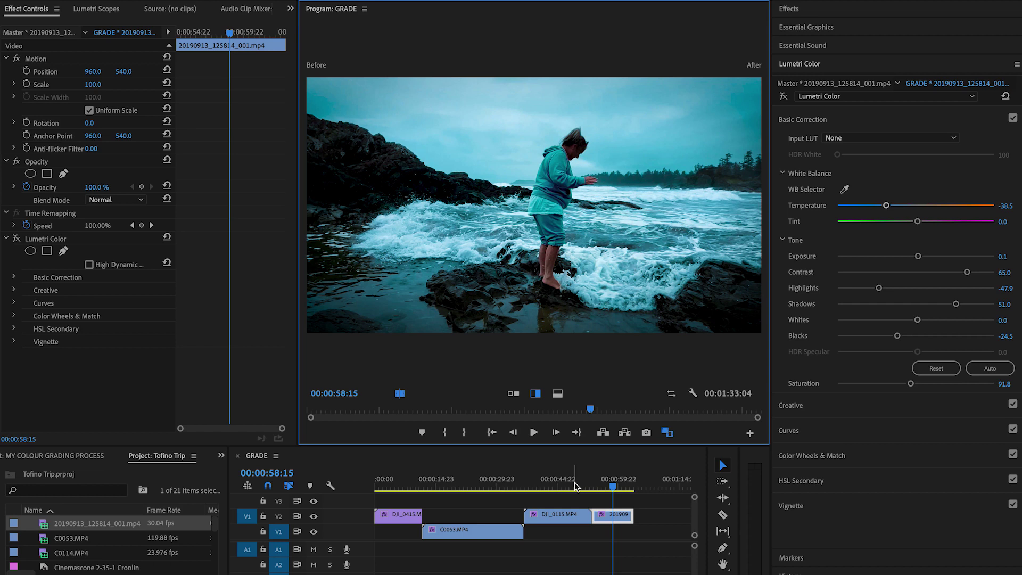
Go back to the DJI_0115 surfer clip in the reference comparison view and select it.
left_click_drag(563, 486, 551, 503)
left_click(396, 397)
left_click(548, 518)
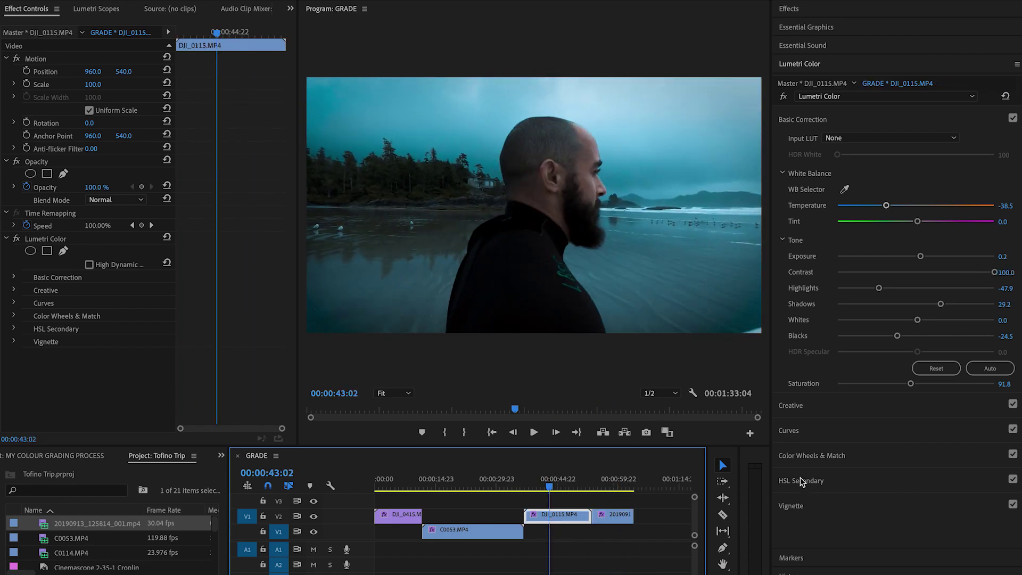
Lower the shadows and lift the upper midtones on the surfer's RGB curve, then select C0053.
left_click(797, 430)
left_click_drag(866, 368, 866, 381)
left_click_drag(912, 320, 912, 313)
left_click_drag(543, 485, 473, 485)
left_click(470, 534)
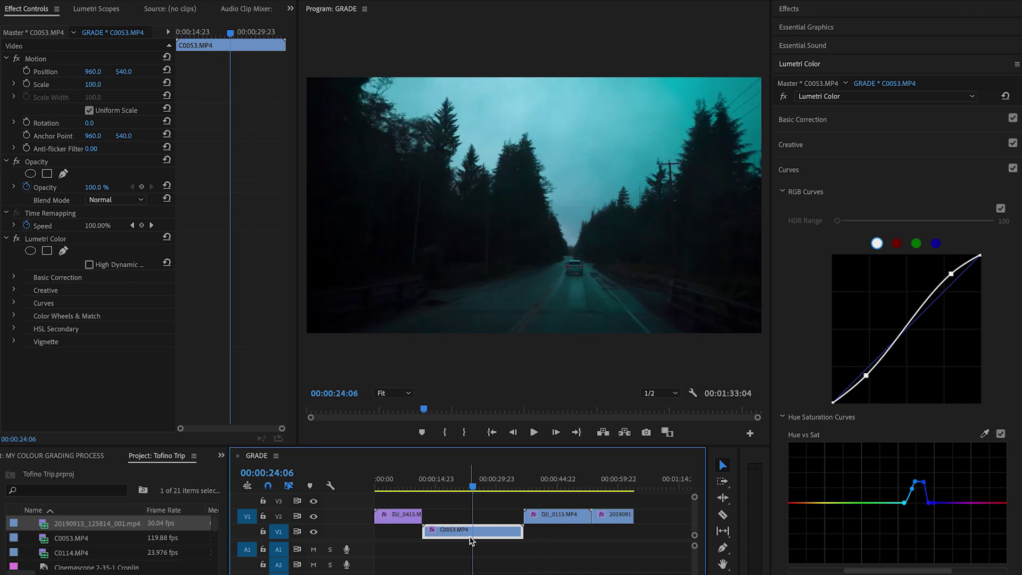